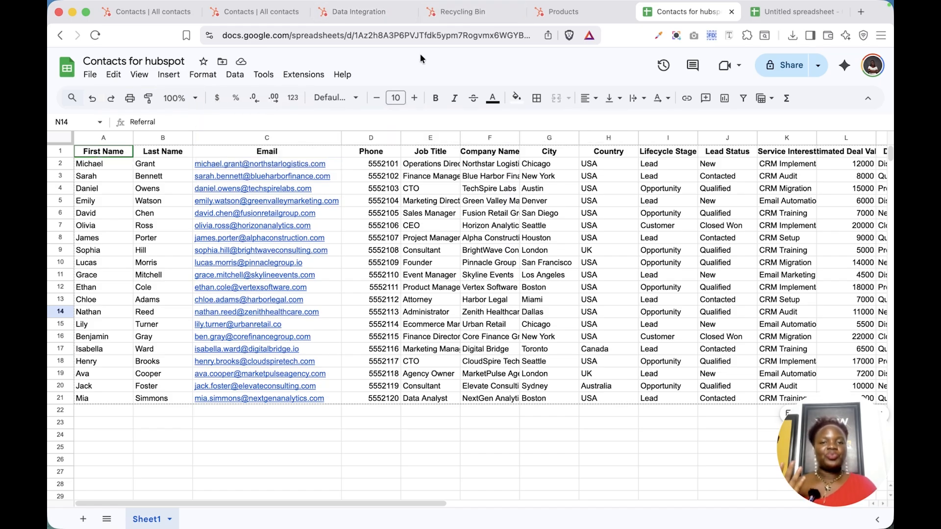
- Switch to HubSpot and open the Properties page under Data Management in the account settings
click(251, 15)
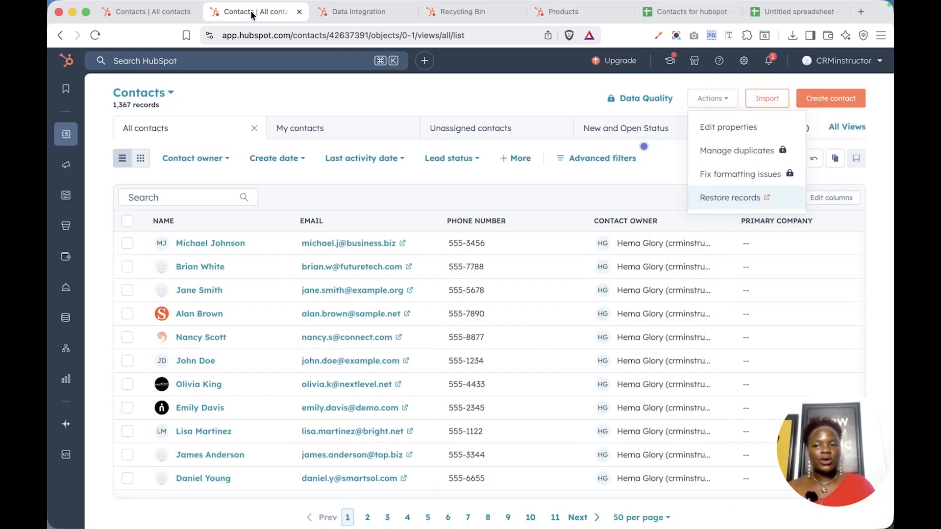
click(745, 62)
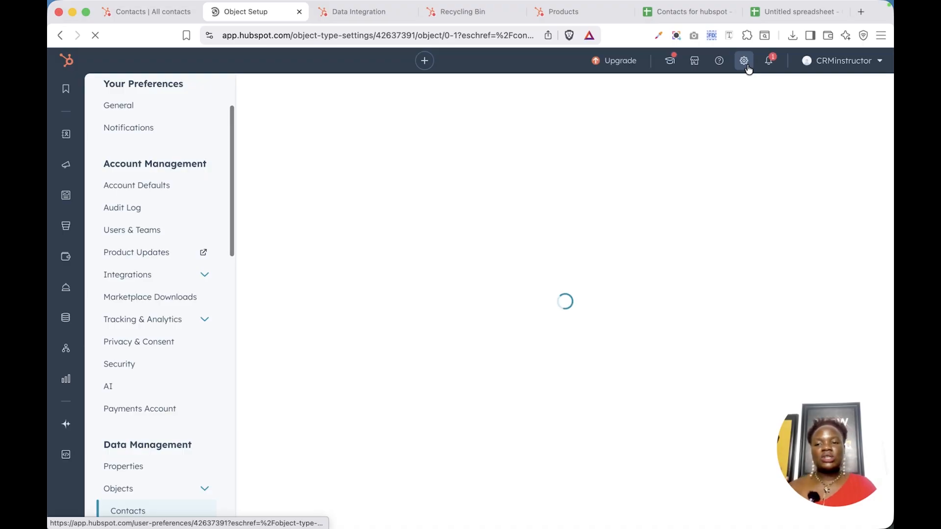
scroll(101, 320, down, 3)
scroll(101, 320, down, 1)
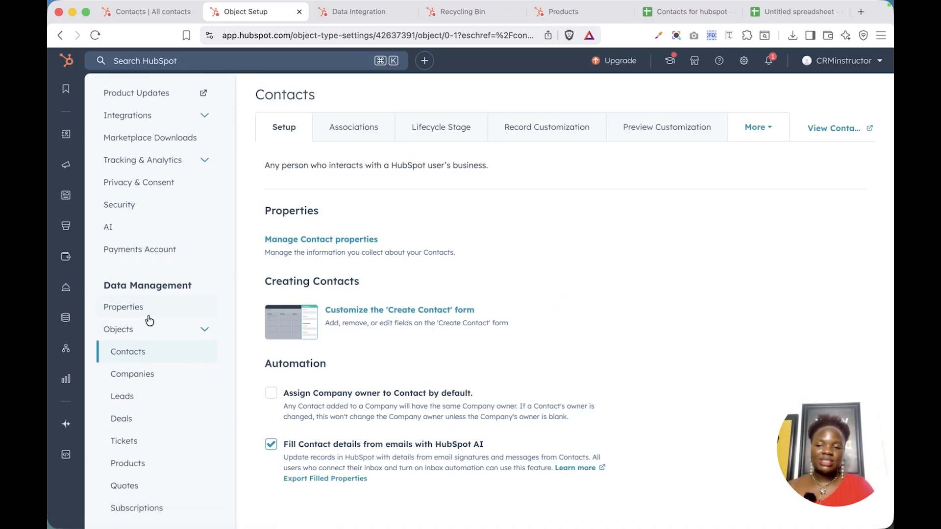
click(152, 331)
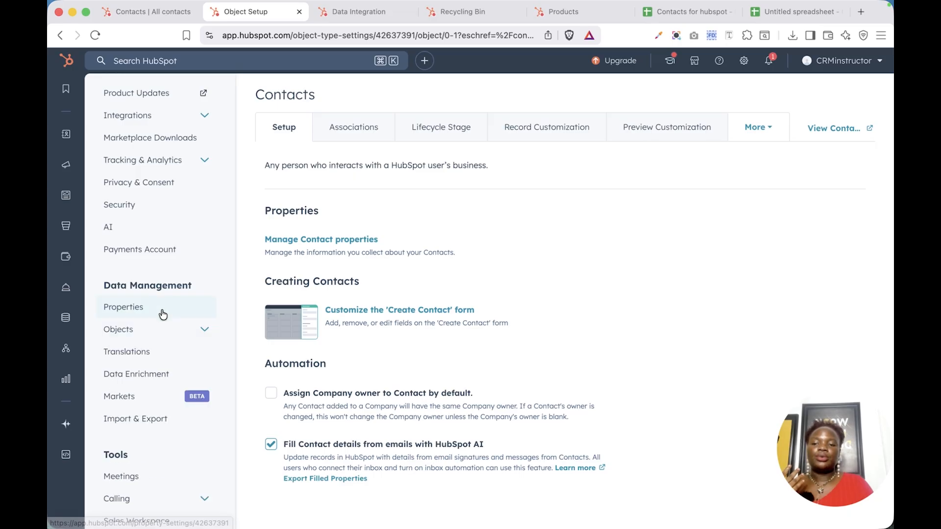
click(162, 312)
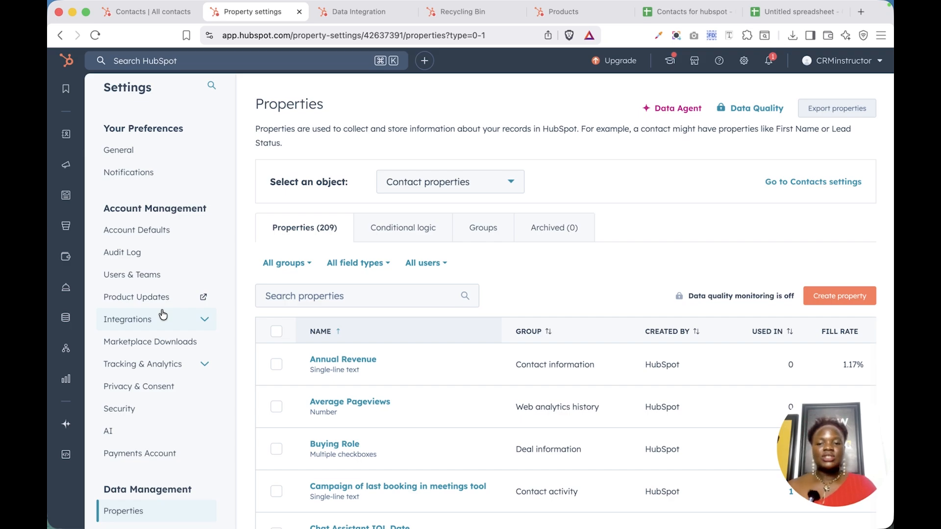
- Look through the object types whose properties can be managed, keeping Contact properties selected
click(478, 183)
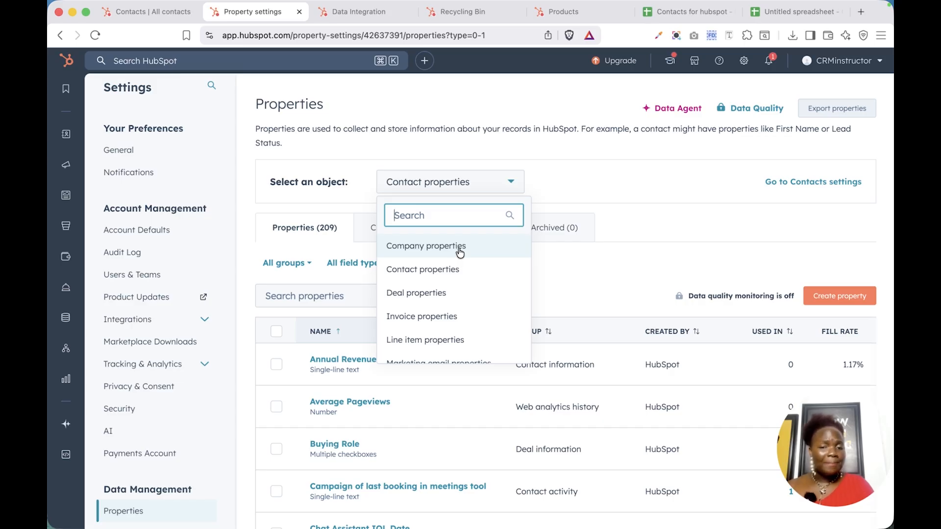
scroll(457, 253, down, 2)
scroll(459, 253, down, 3)
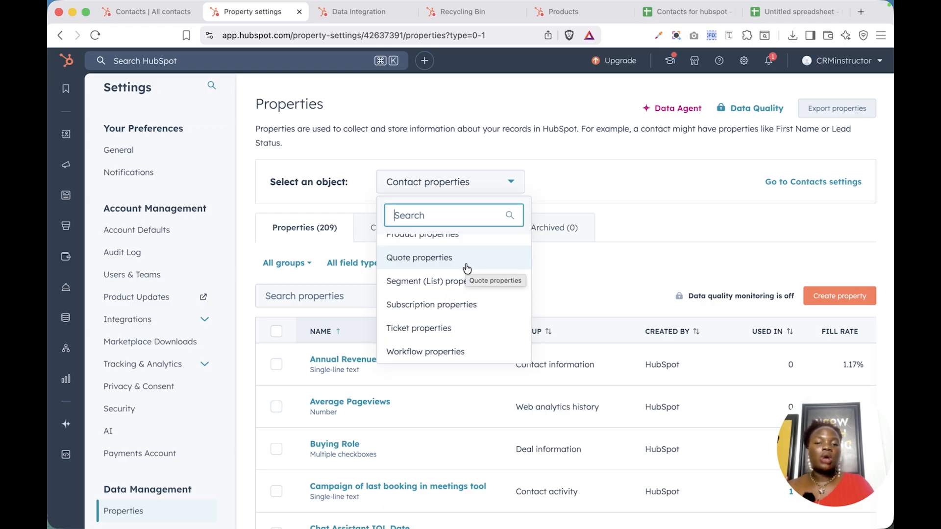
scroll(466, 268, up, 5)
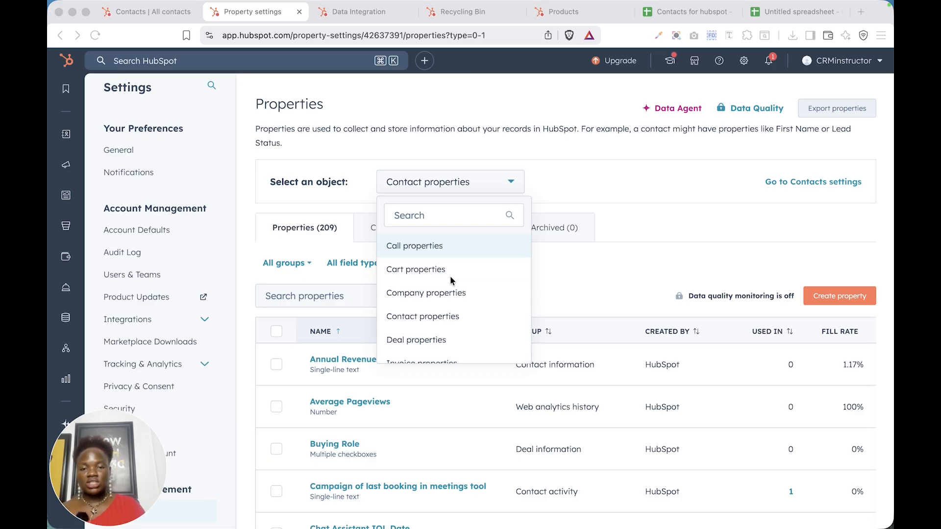
scroll(451, 280, down, 1)
scroll(451, 280, up, 1)
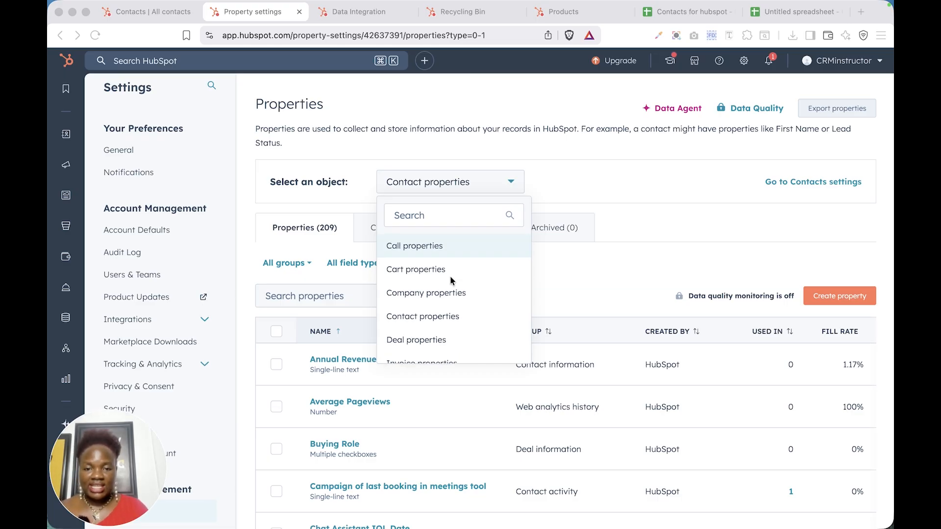
scroll(451, 280, down, 4)
scroll(449, 277, up, 4)
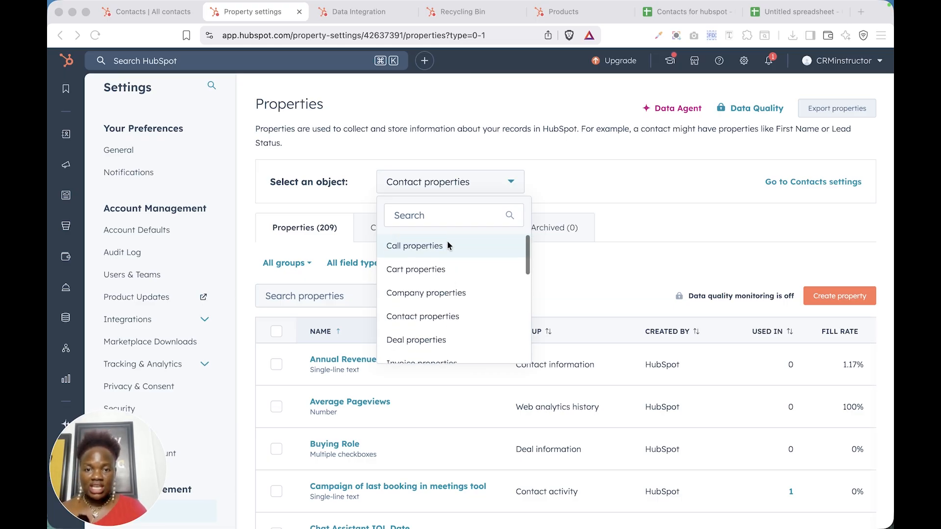
click(591, 200)
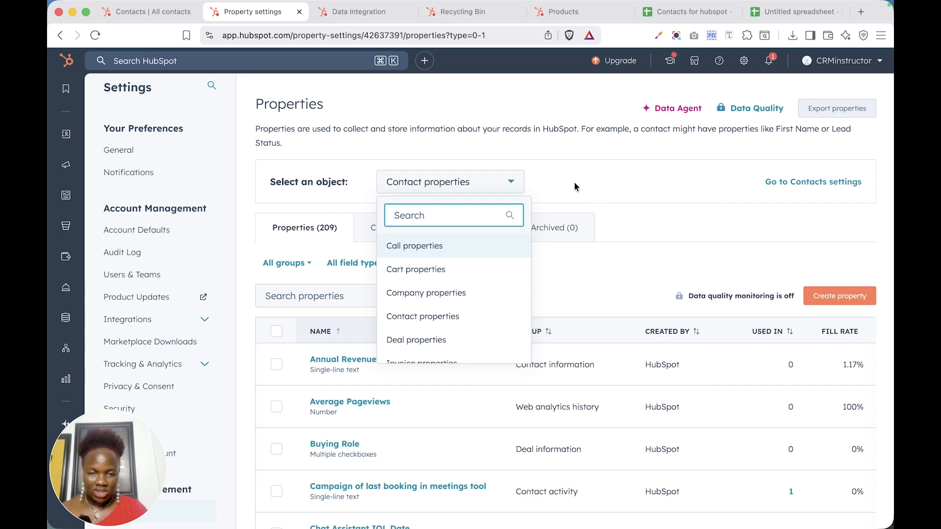
click(575, 186)
- Show 100 contact properties per page and look through the existing properties
scroll(539, 342, down, 7)
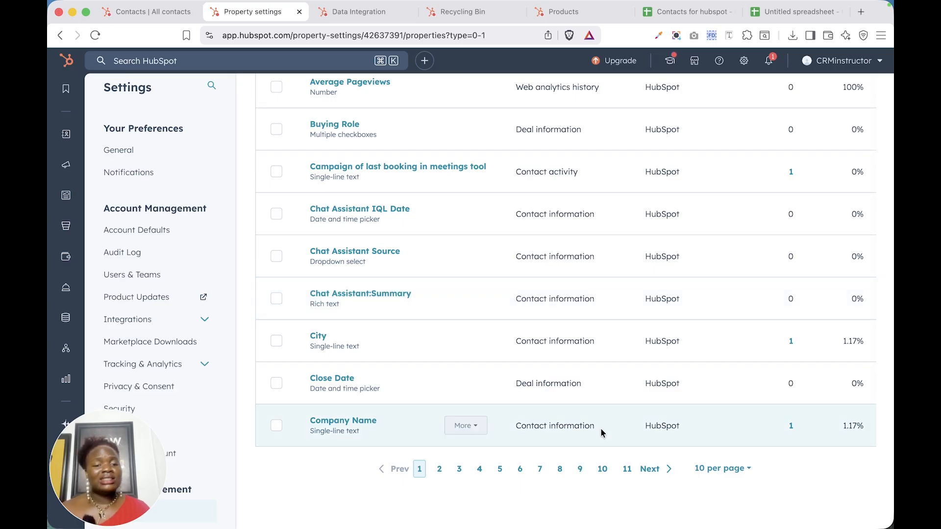
click(733, 473)
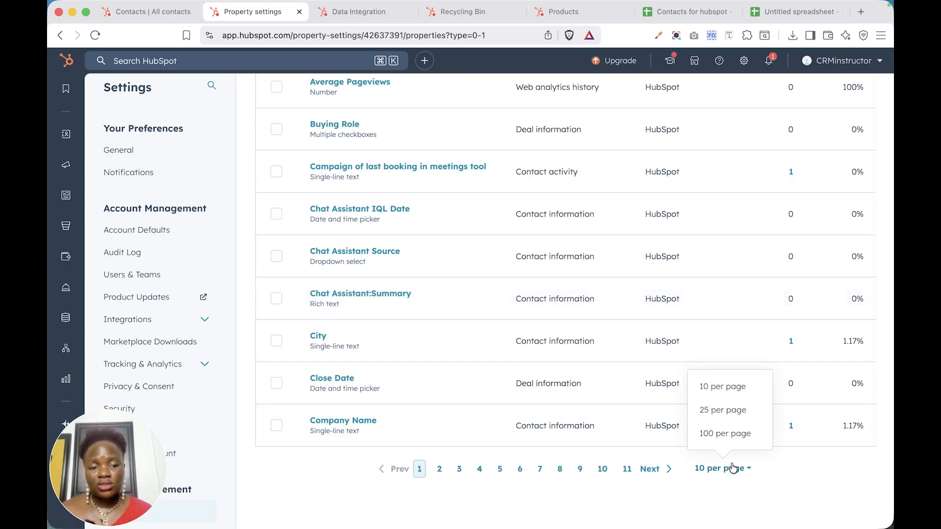
click(722, 431)
scroll(718, 351, down, 2)
scroll(717, 350, down, 20)
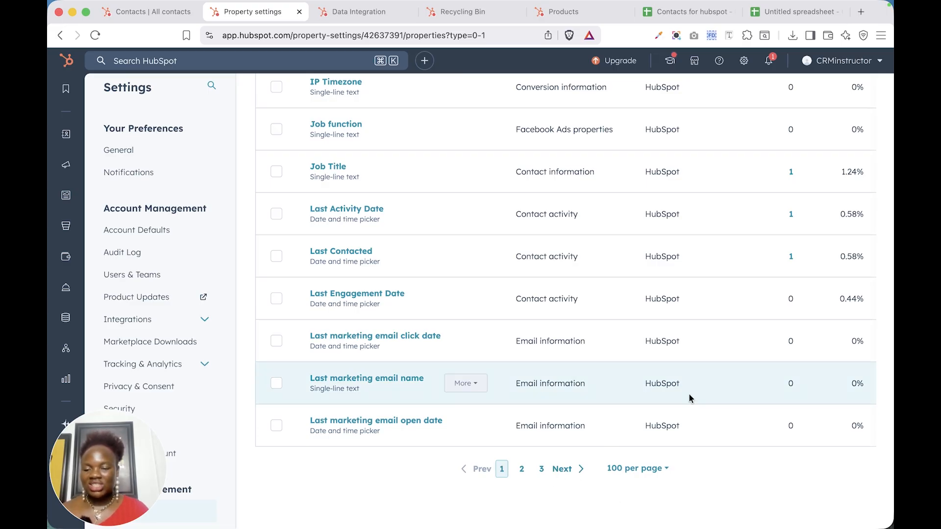
scroll(689, 397, up, 20)
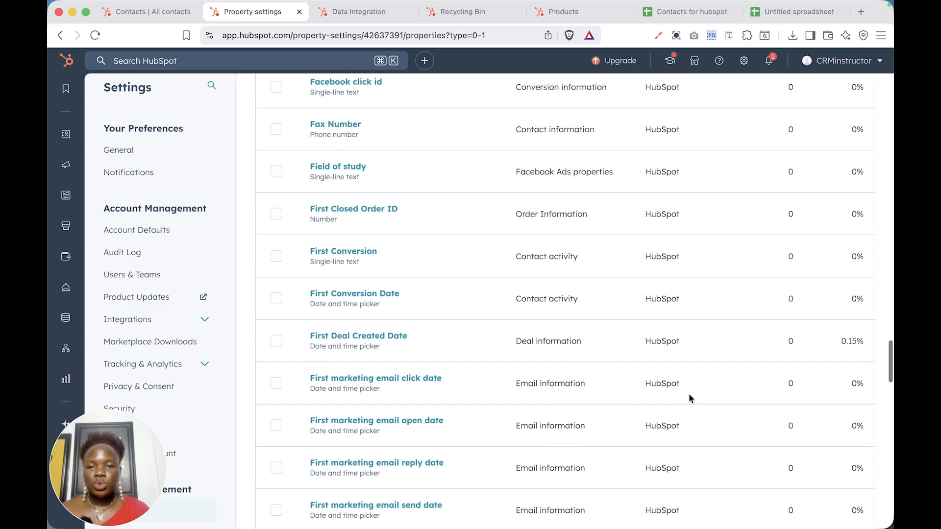
scroll(689, 396, up, 20)
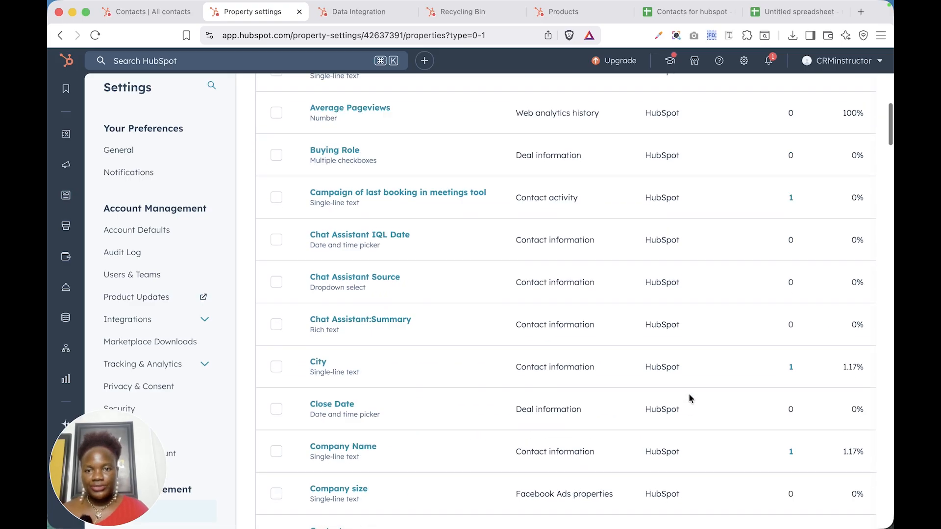
scroll(689, 397, down, 1)
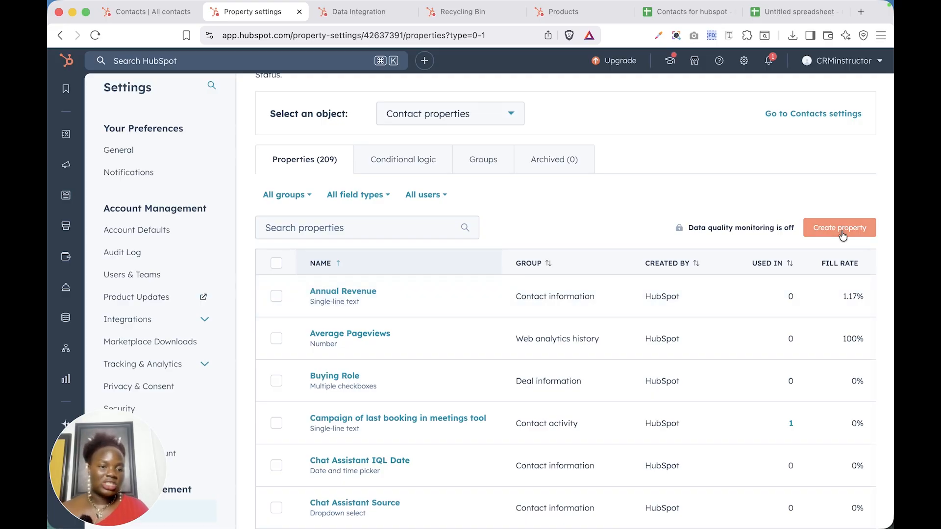
- Start creating a new contact property manually, review the available field types and choose Multi-line text
click(840, 228)
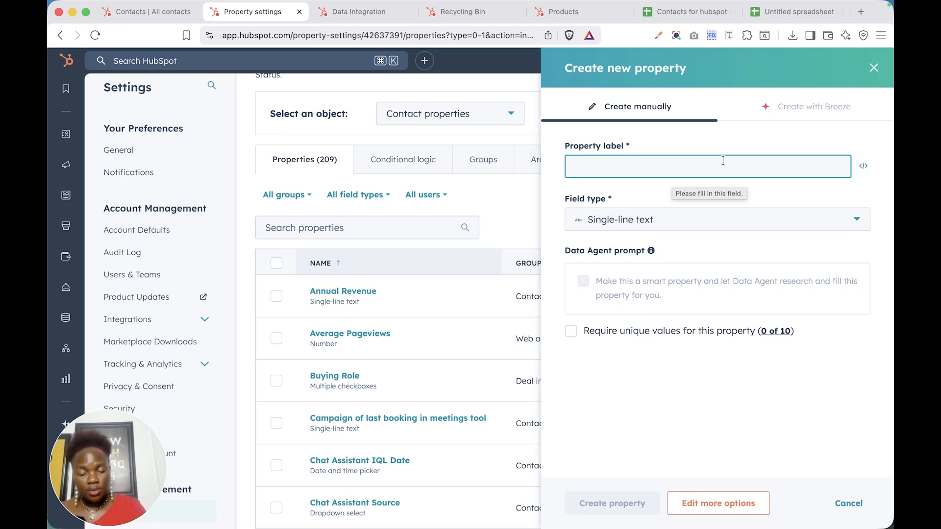
click(645, 219)
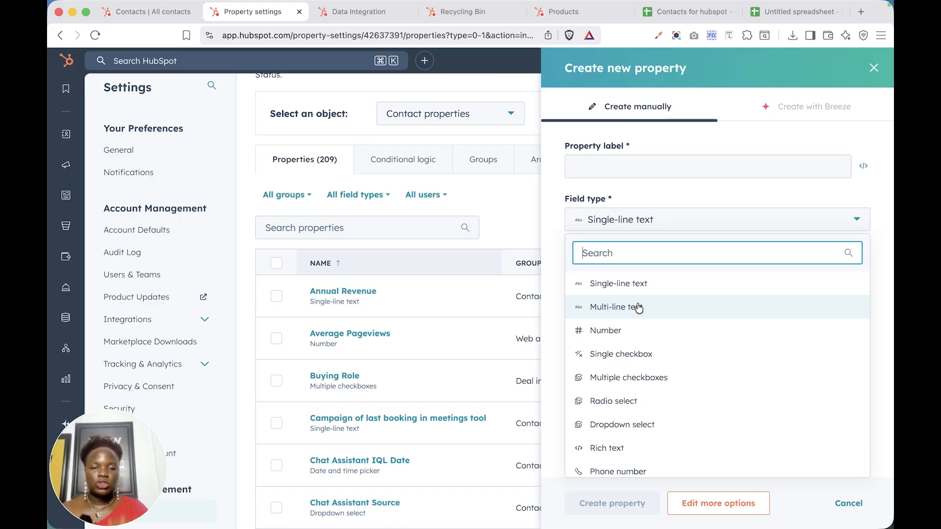
scroll(651, 353, down, 4)
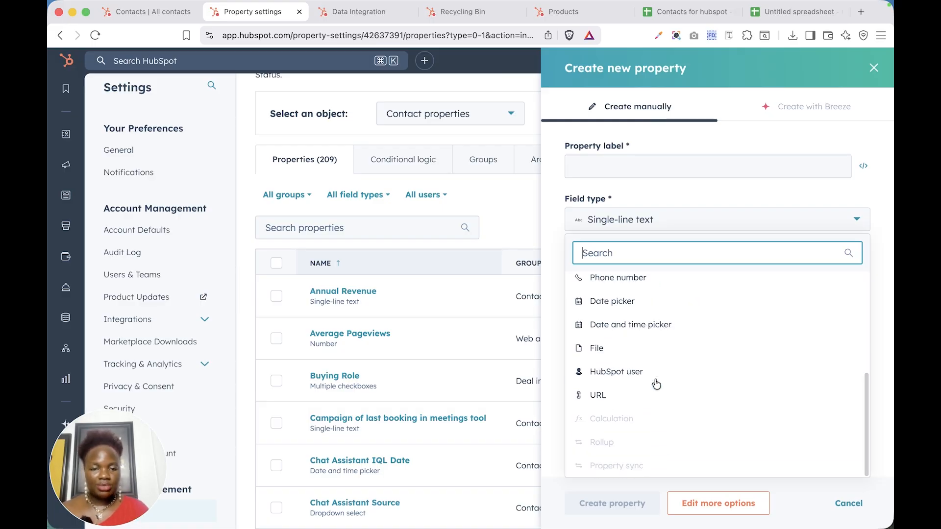
scroll(655, 382, up, 4)
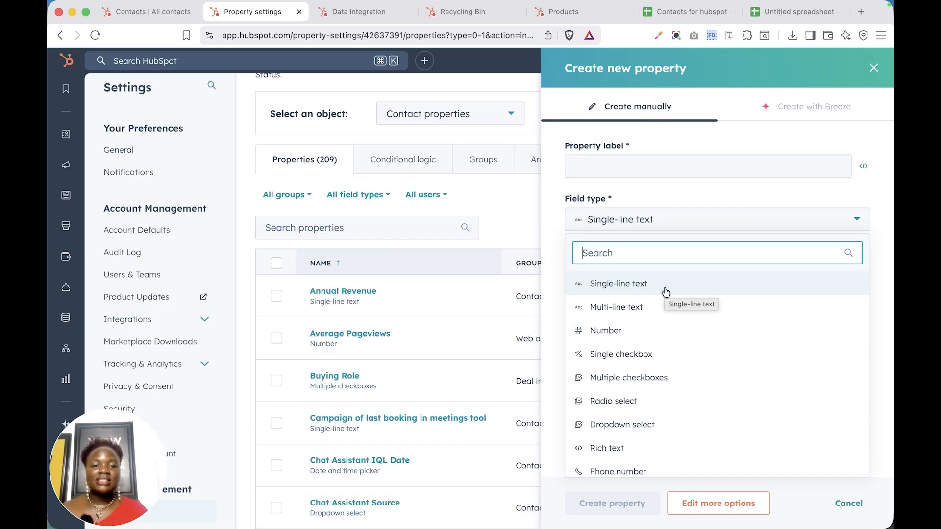
click(590, 309)
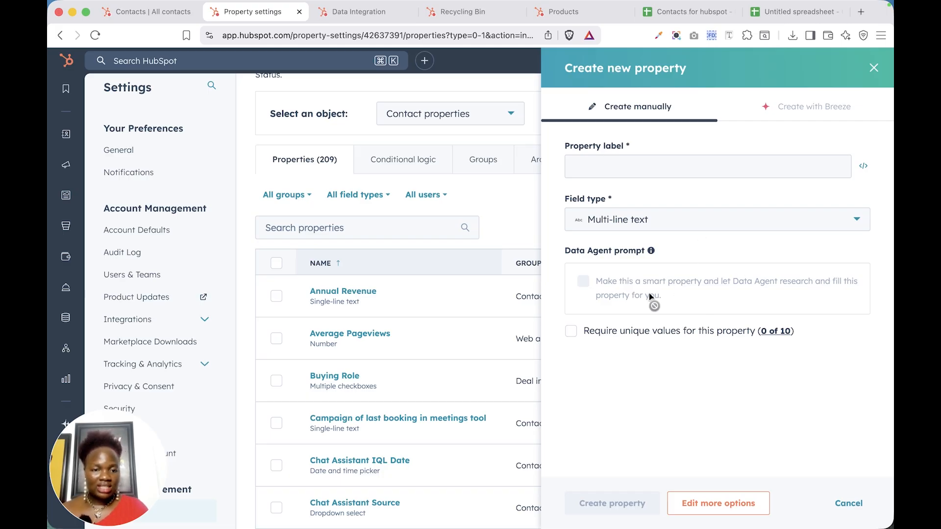
- Change the new property's field type to Single checkbox
click(649, 226)
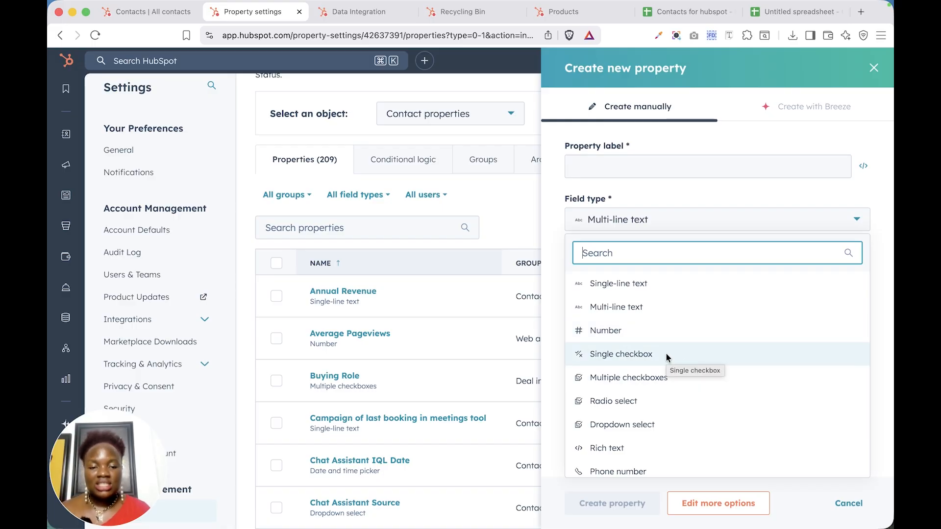
scroll(666, 352, down, 2)
click(662, 284)
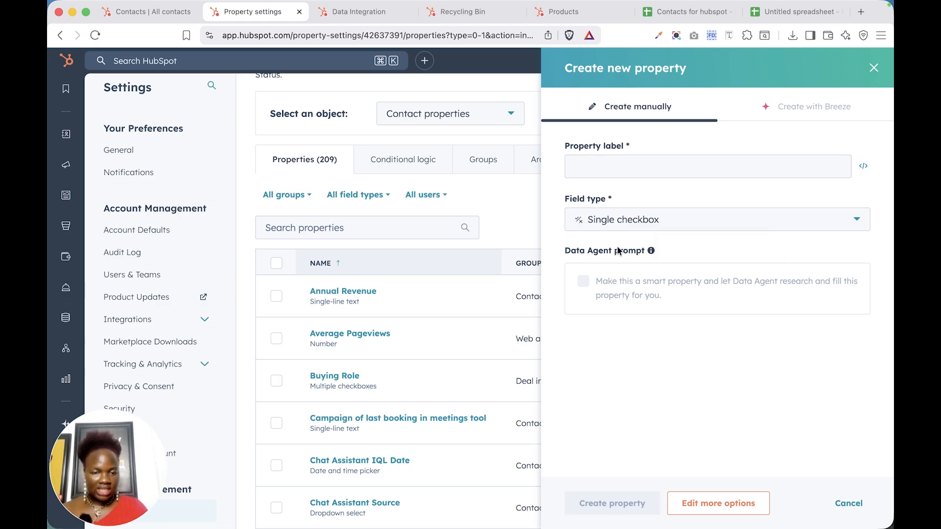
- Change the new property's field type to Multiple checkboxes and its option style to Tag
click(625, 228)
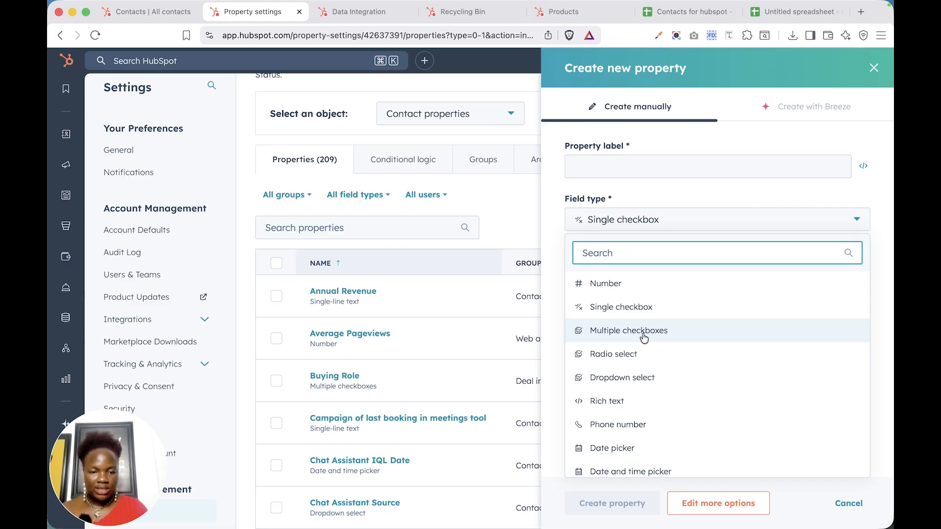
click(643, 337)
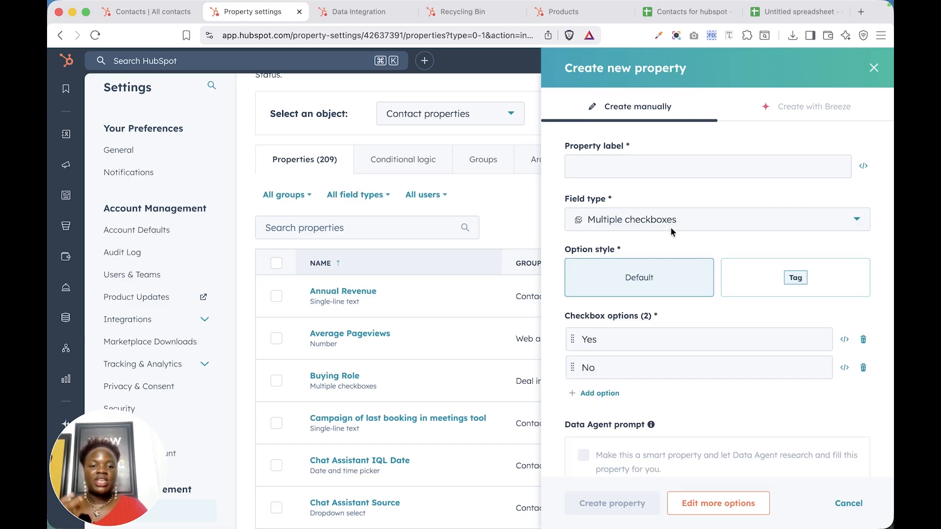
scroll(665, 397, down, 1)
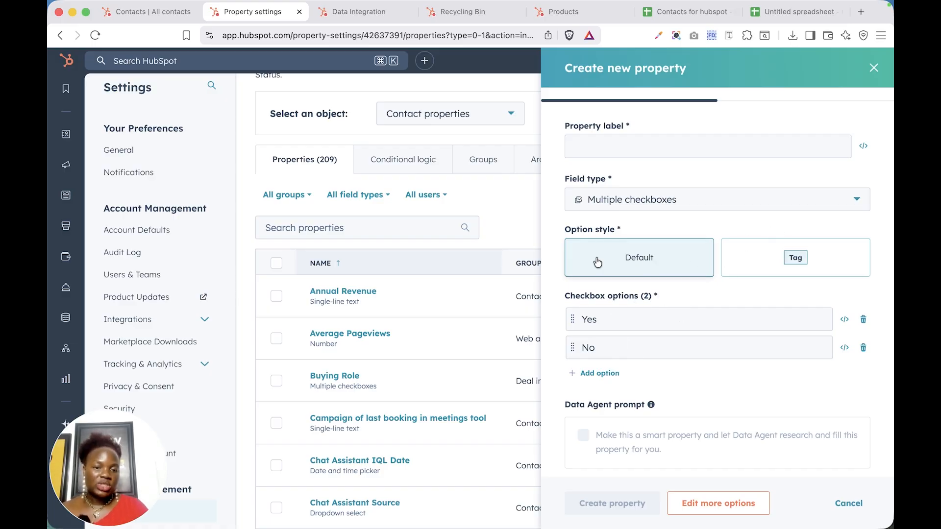
click(782, 275)
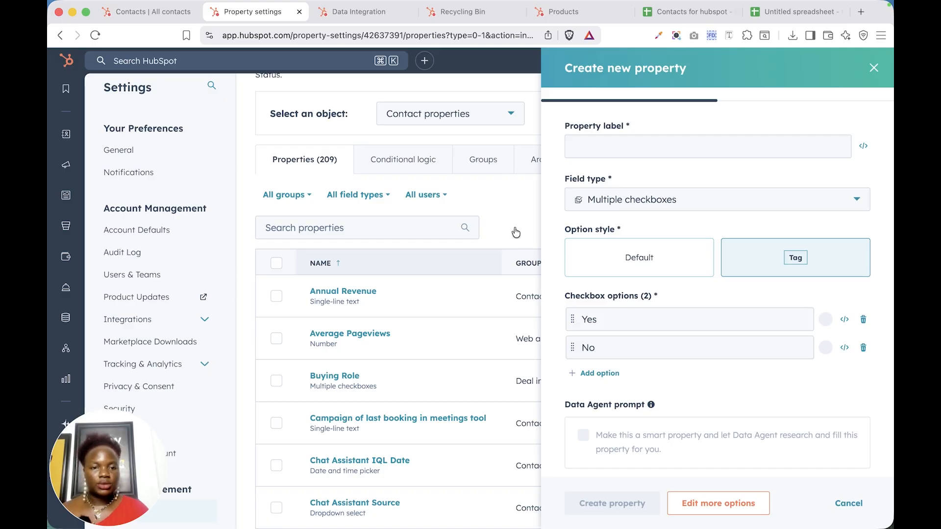
- Try Radio select as the new property's field type, and replace it with Dropdown select
click(694, 208)
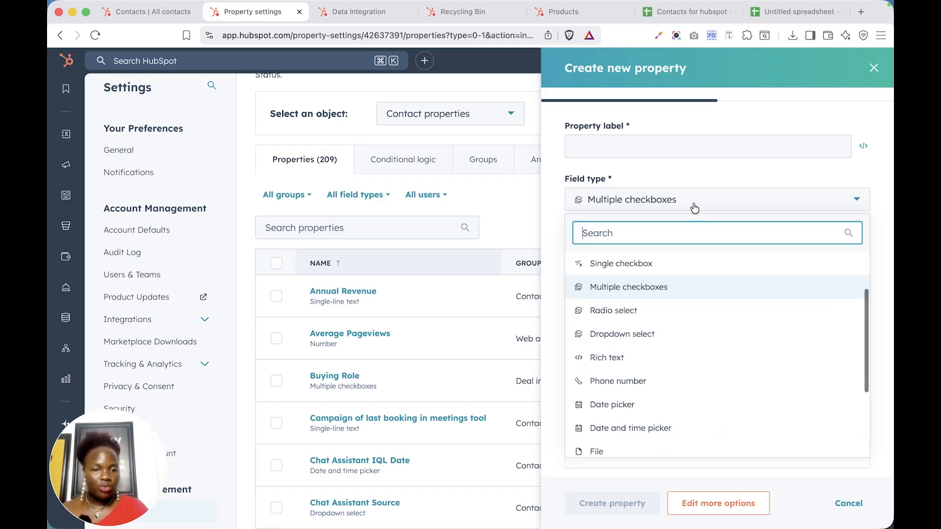
click(632, 310)
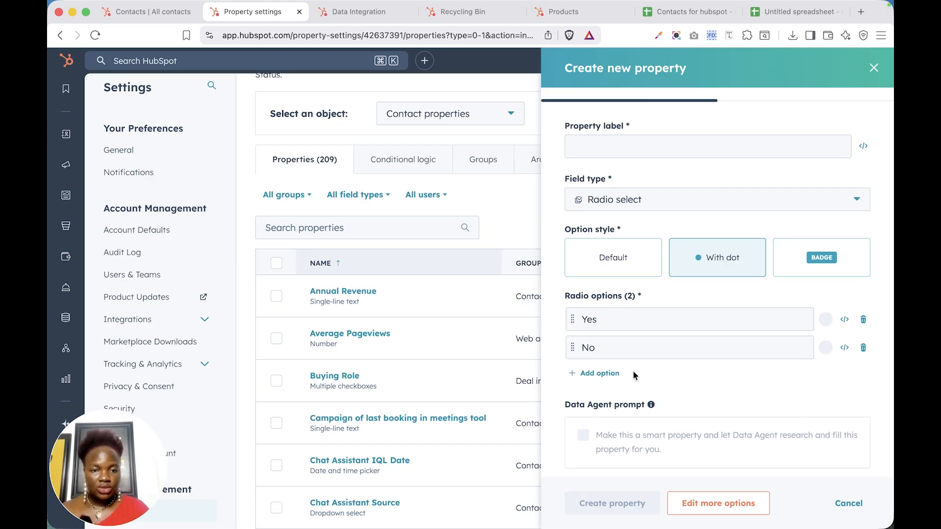
click(680, 209)
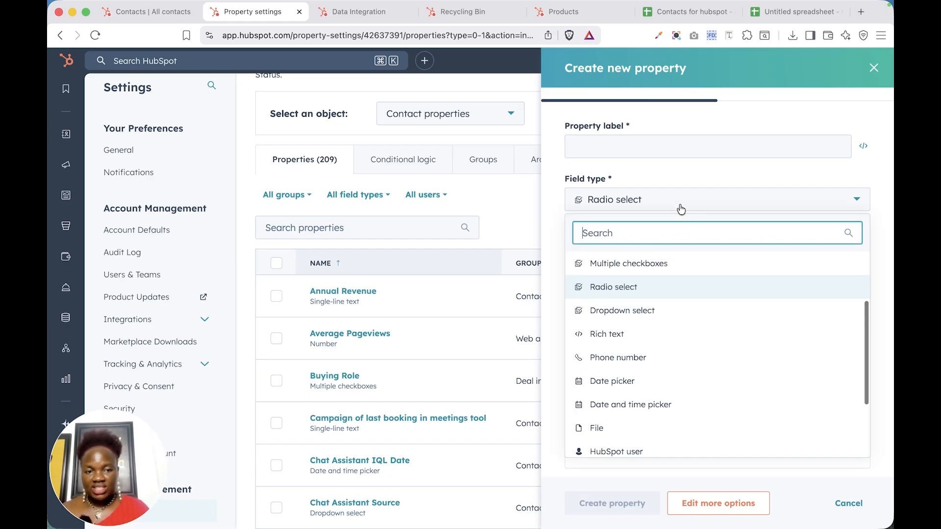
click(669, 312)
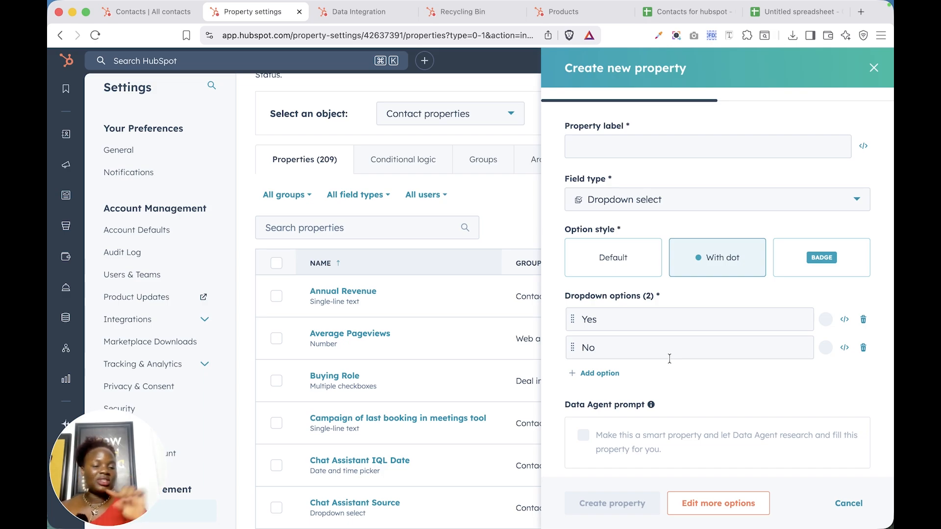
- Set the new property's field type to Phone number, accepting the removal of the dropdown options
click(668, 201)
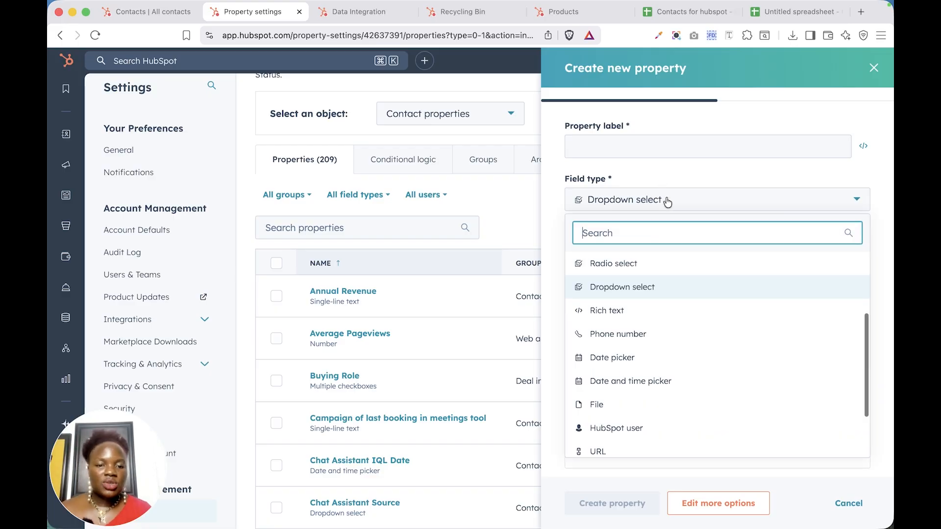
click(659, 338)
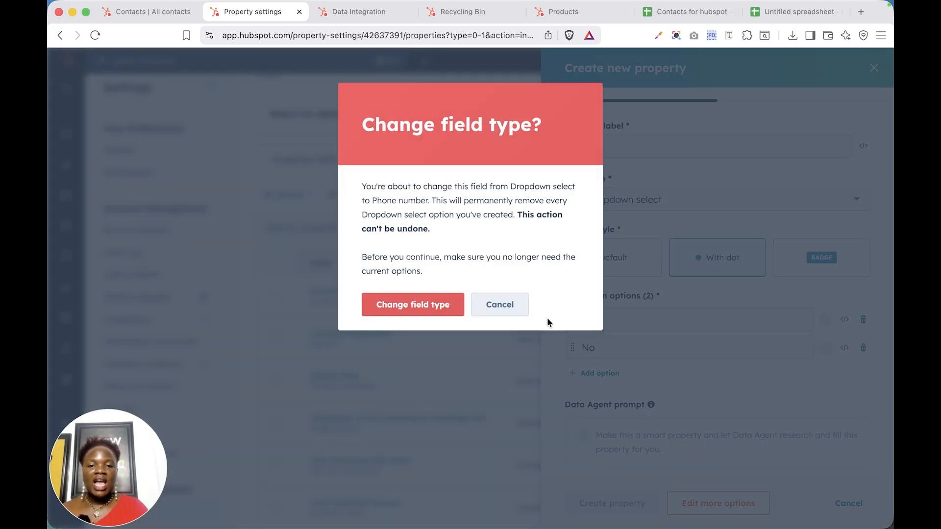
click(443, 313)
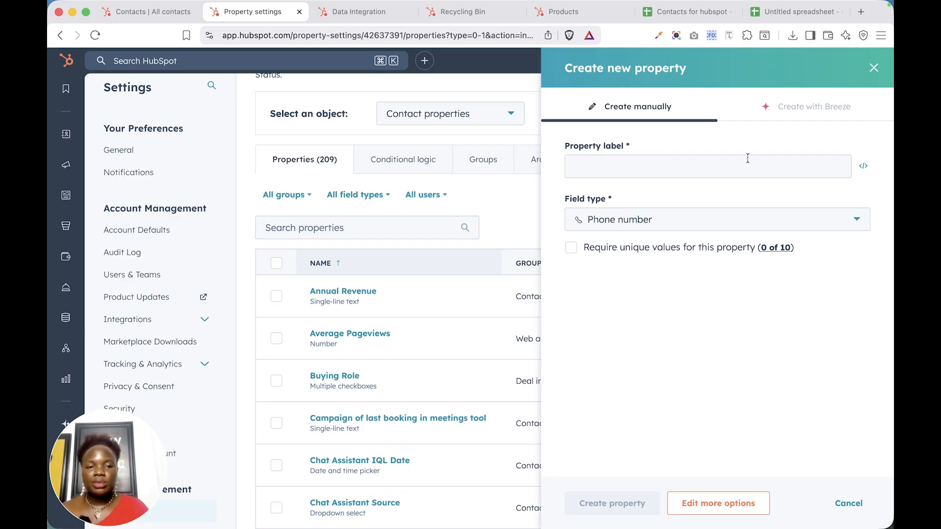
- Try Date picker as the new property's field type, and replace it with Date and time picker
click(730, 222)
click(663, 337)
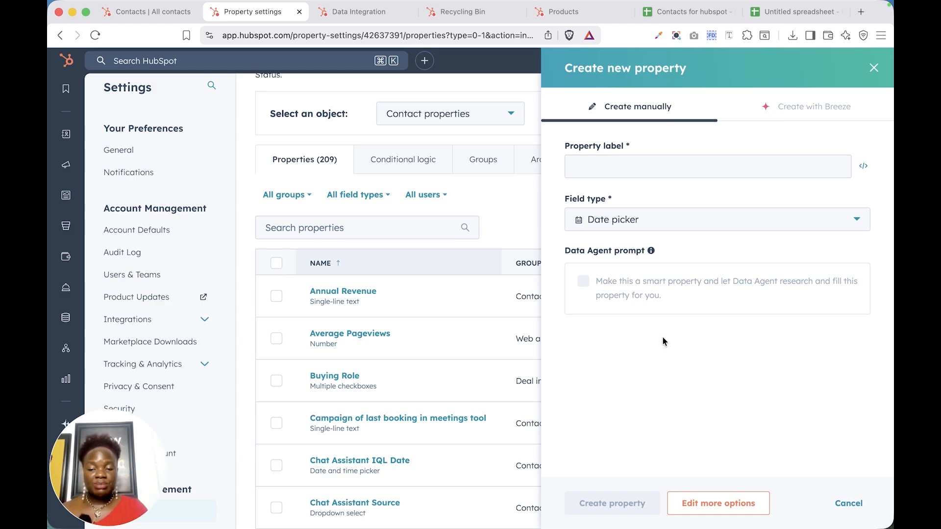
click(706, 219)
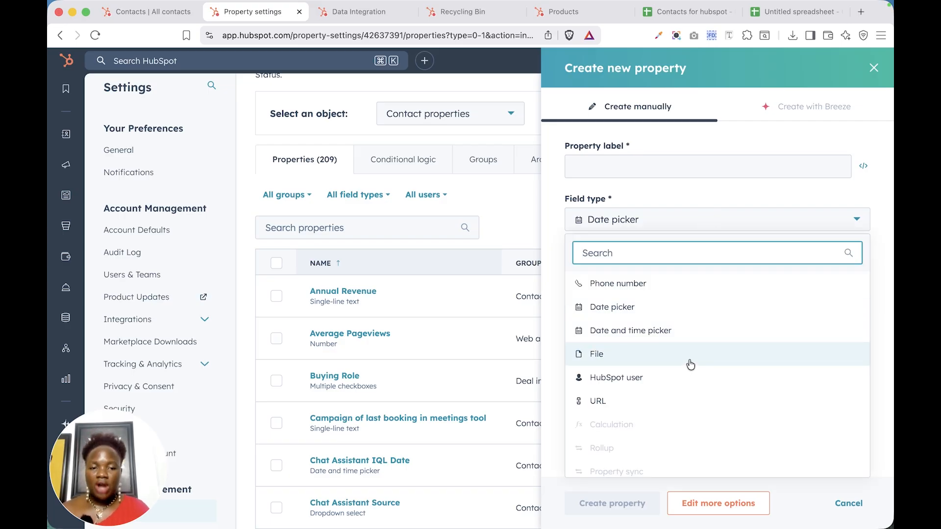
click(671, 342)
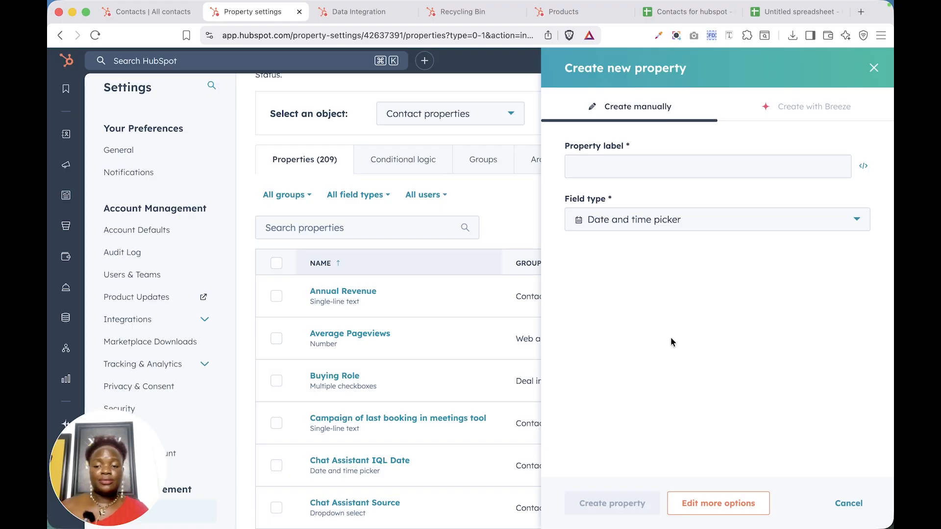
- Try HubSpot user as the new property's field type, and replace it with URL
click(638, 229)
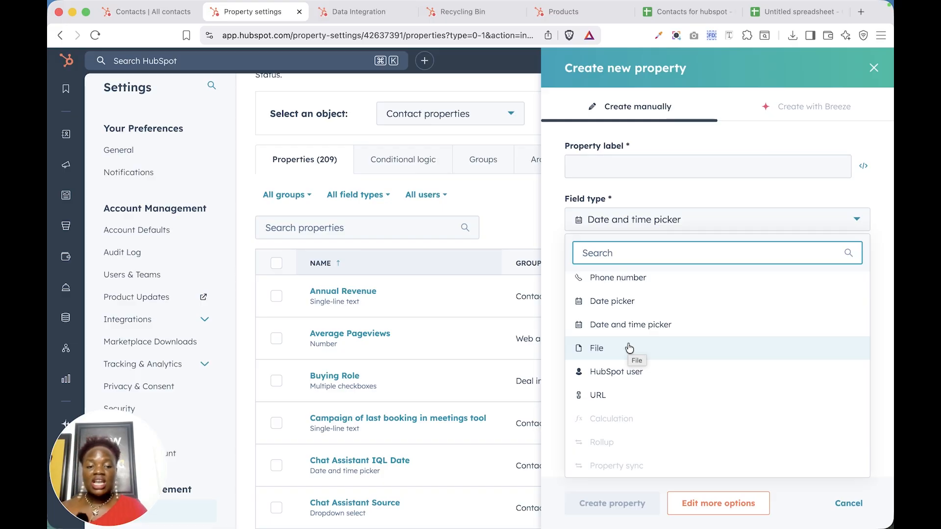
click(644, 371)
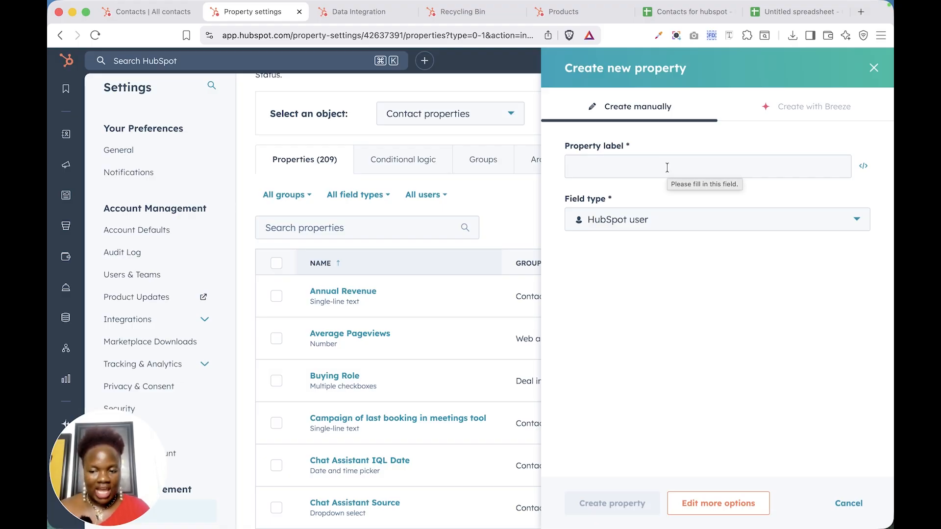
click(659, 228)
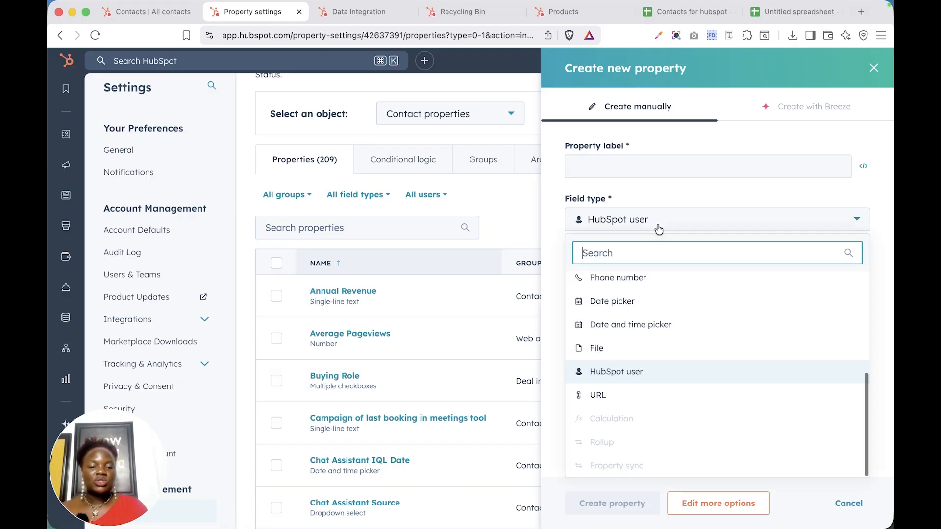
click(599, 396)
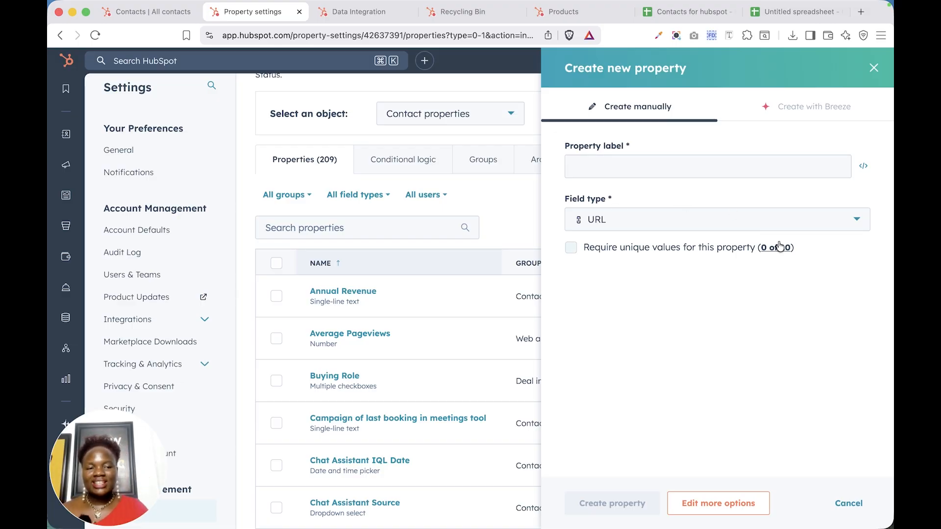
mouse_move(782, 254)
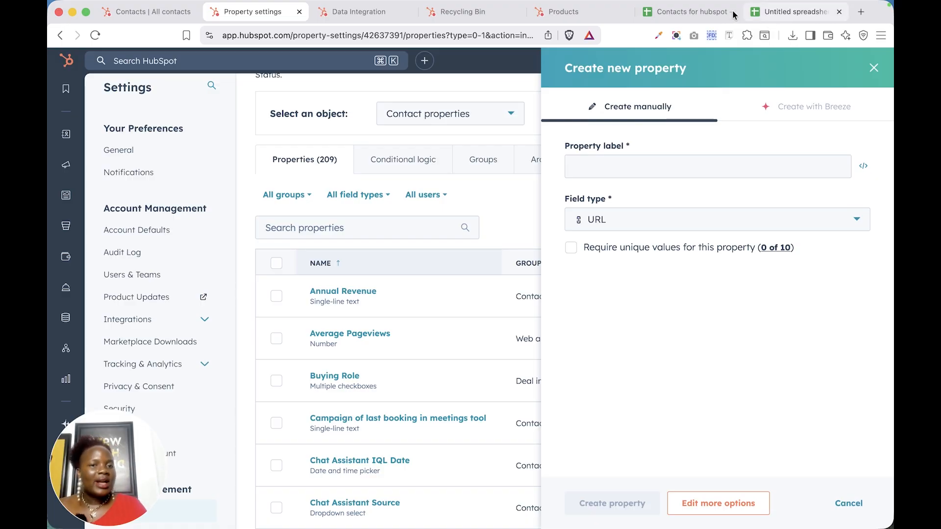
- Switch to the Contacts for hubspot spreadsheet and auto-fit the Phone, Job Title, Company Name, Lifecycle Stage and Lead Status column widths
click(695, 15)
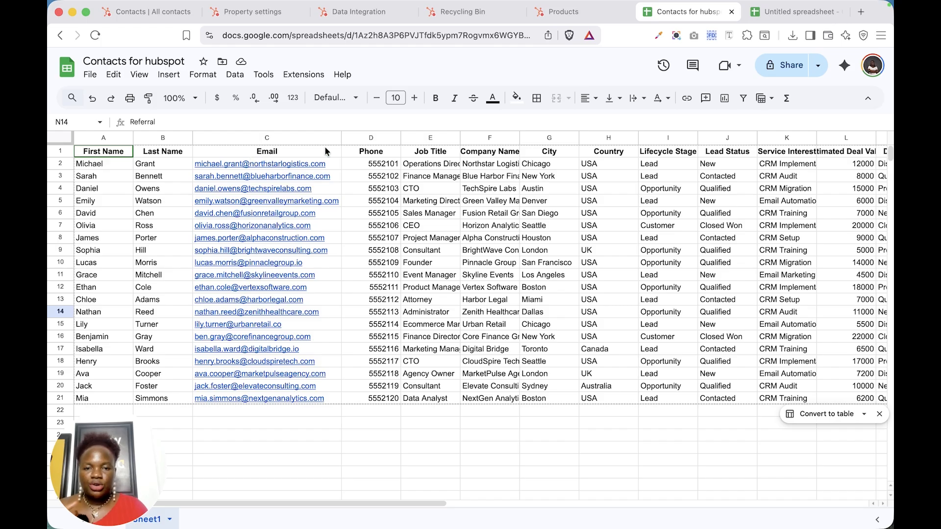
double_click(401, 138)
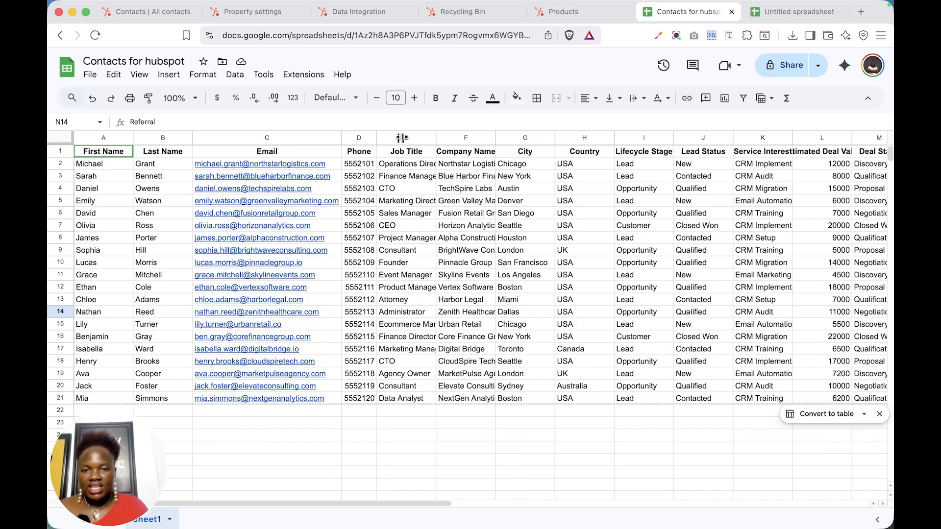
double_click(436, 138)
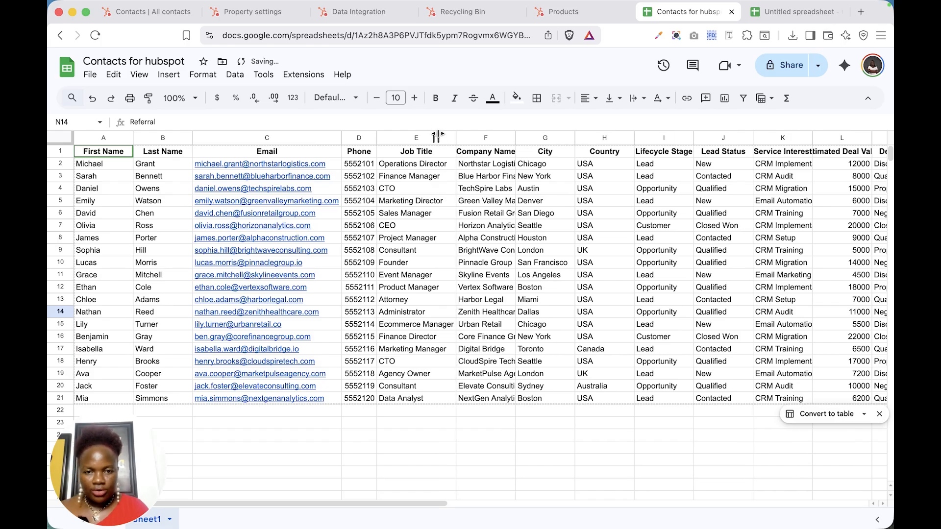
double_click(515, 138)
scroll(615, 176, right, 10)
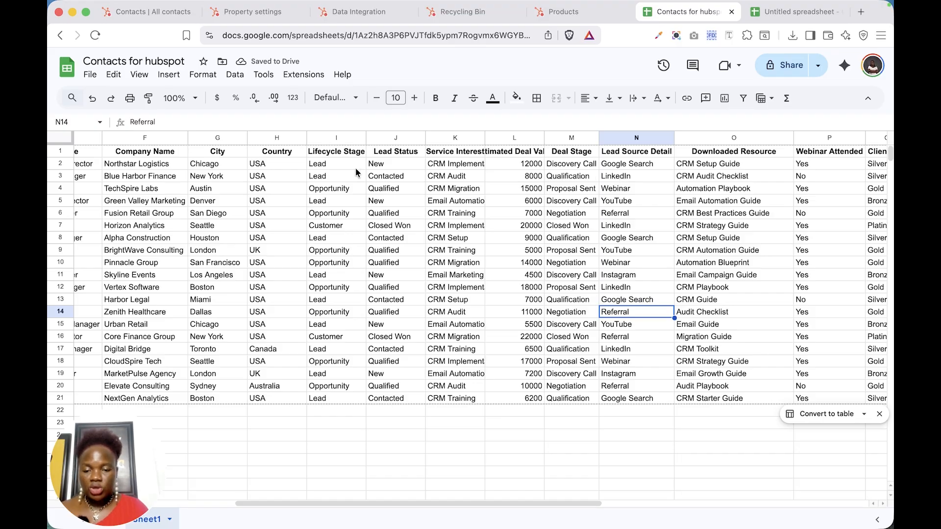
double_click(366, 139)
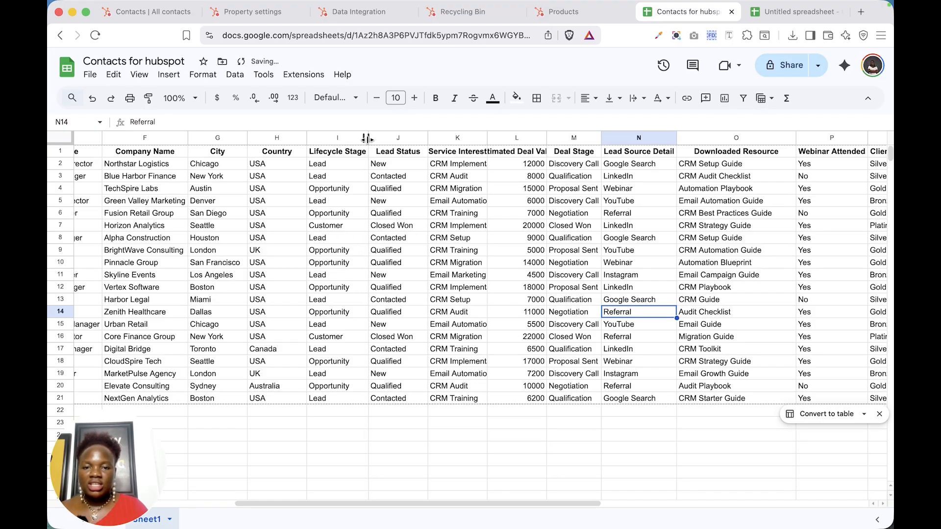
double_click(427, 139)
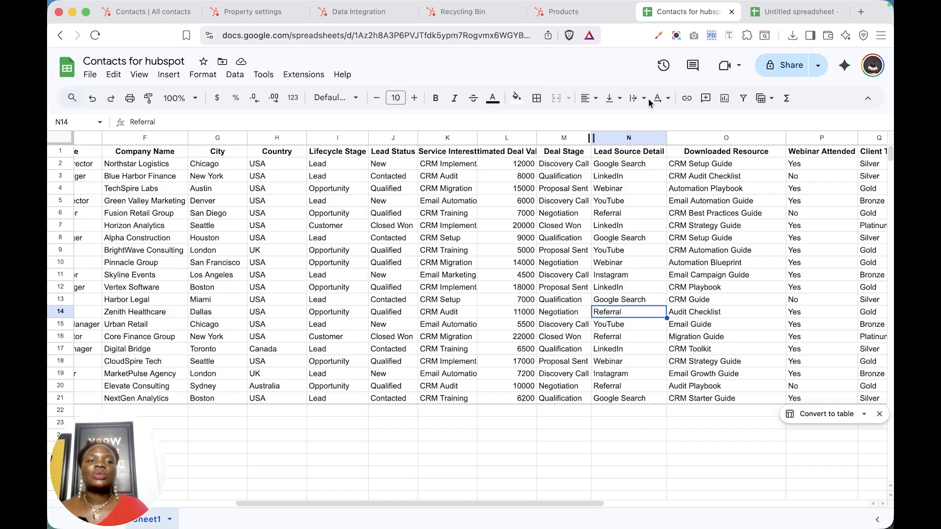
- Return to HubSpot's property settings, discard the new property form and search the contact properties for "lead statu"
click(246, 18)
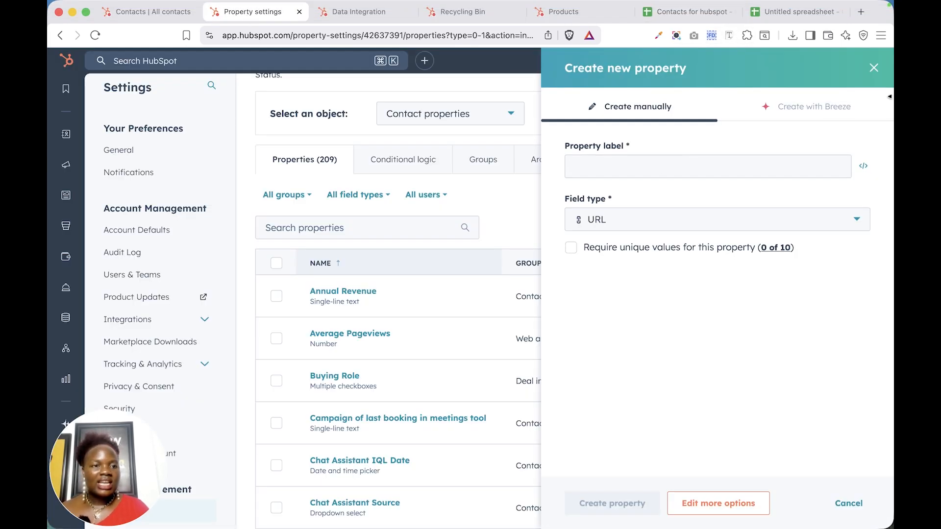
click(874, 68)
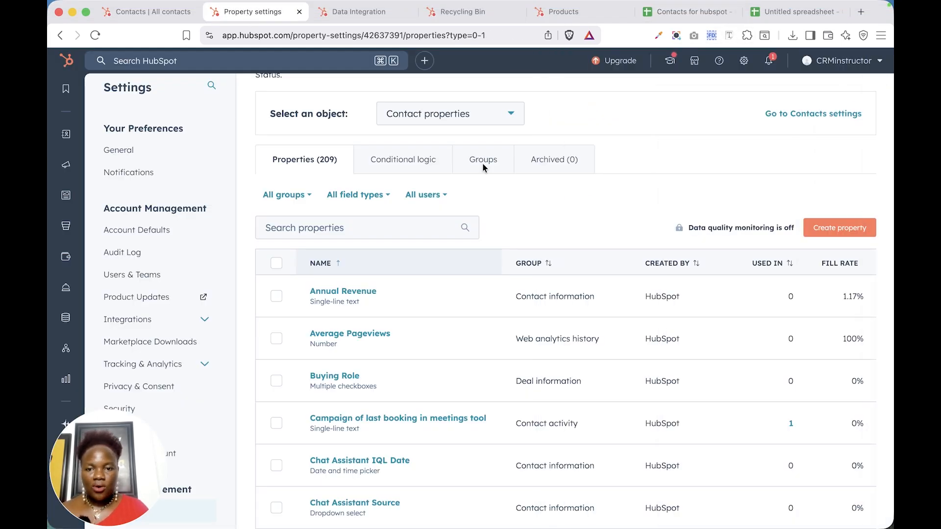
click(383, 230)
text(lead)
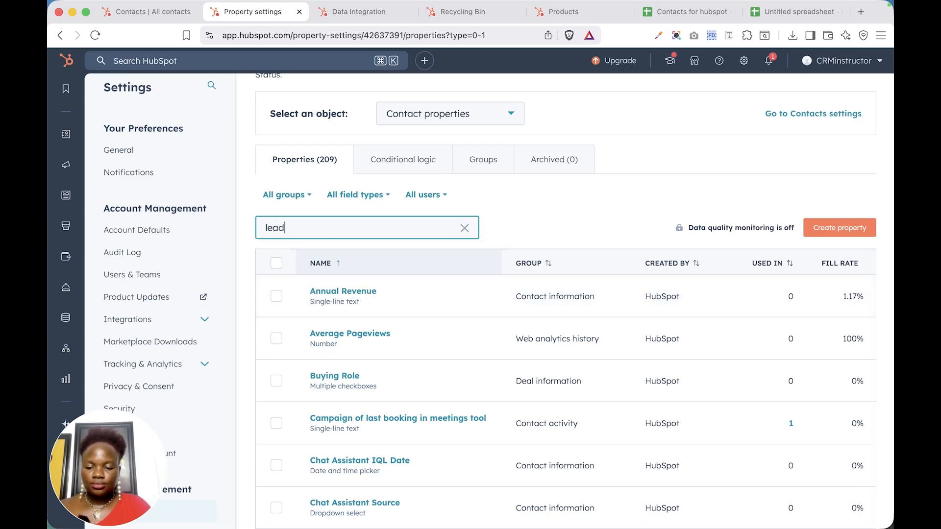
text( statu)
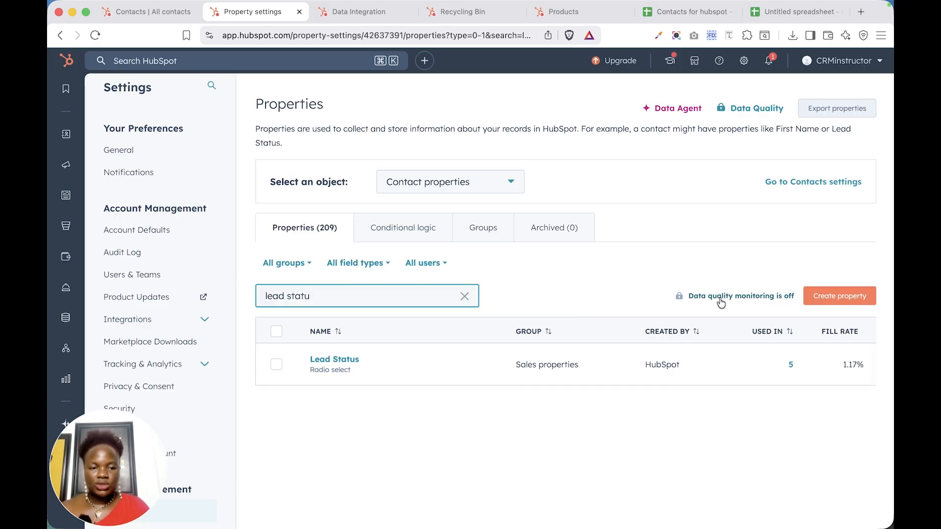
- Open the Lead Status property's field type options and compare them with the Lead Status values in the Contacts for hubspot spreadsheet
click(322, 362)
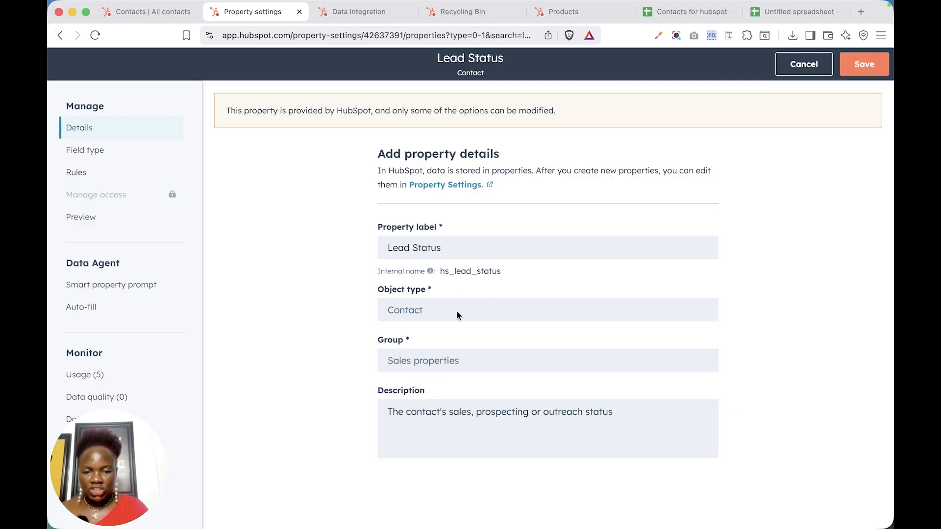
click(93, 150)
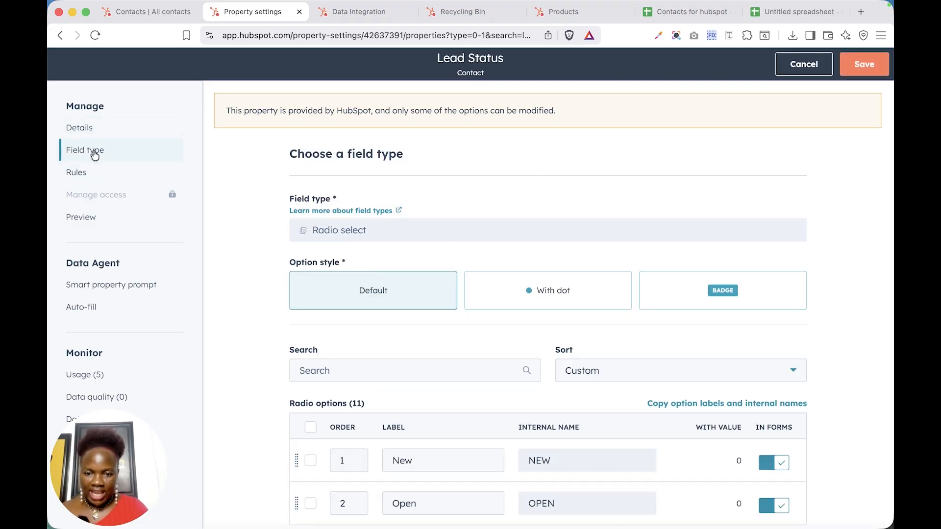
scroll(586, 394, down, 8)
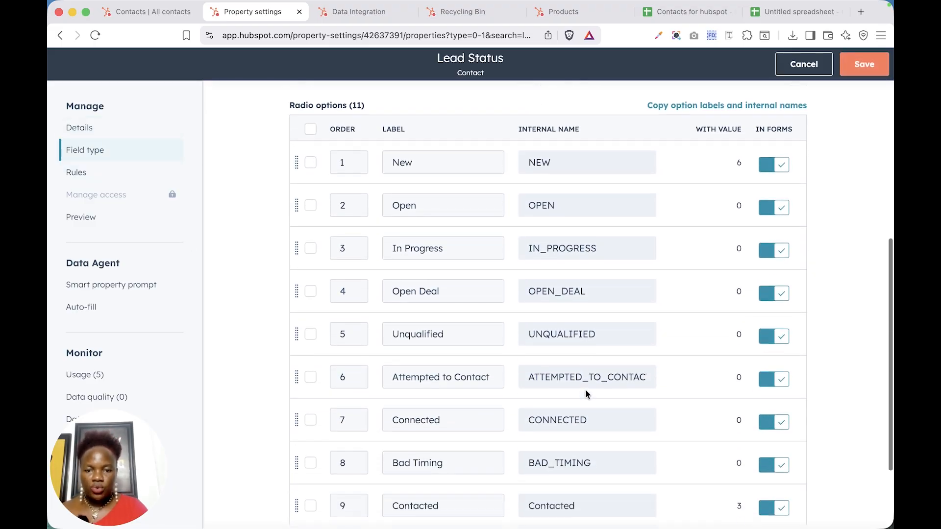
scroll(585, 389, up, 2)
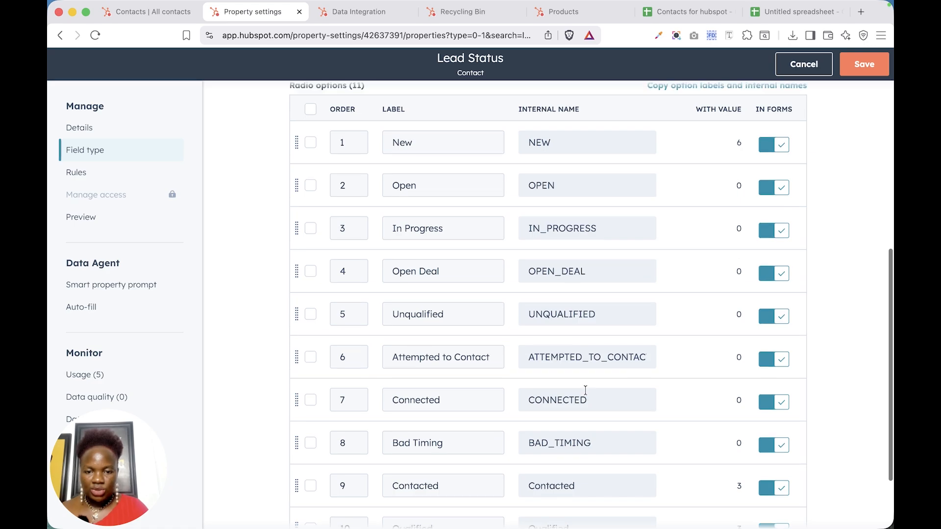
click(688, 12)
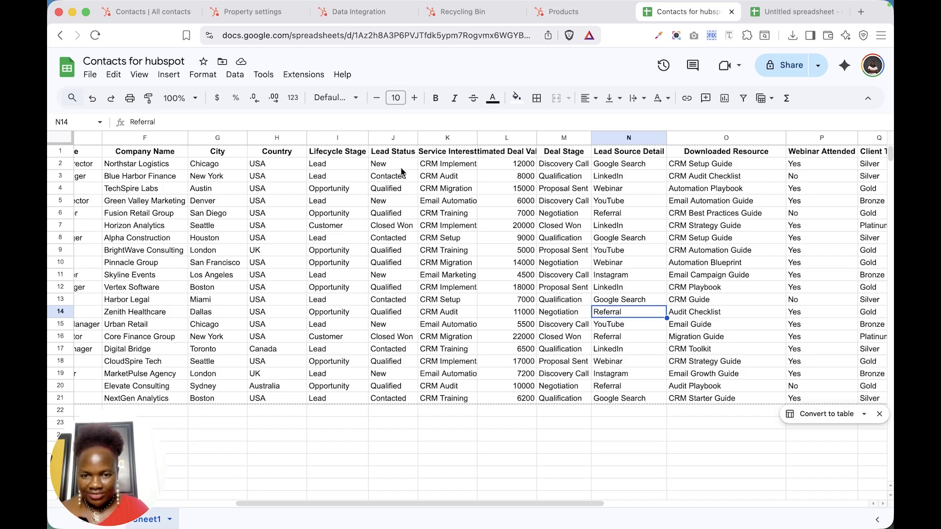
click(396, 336)
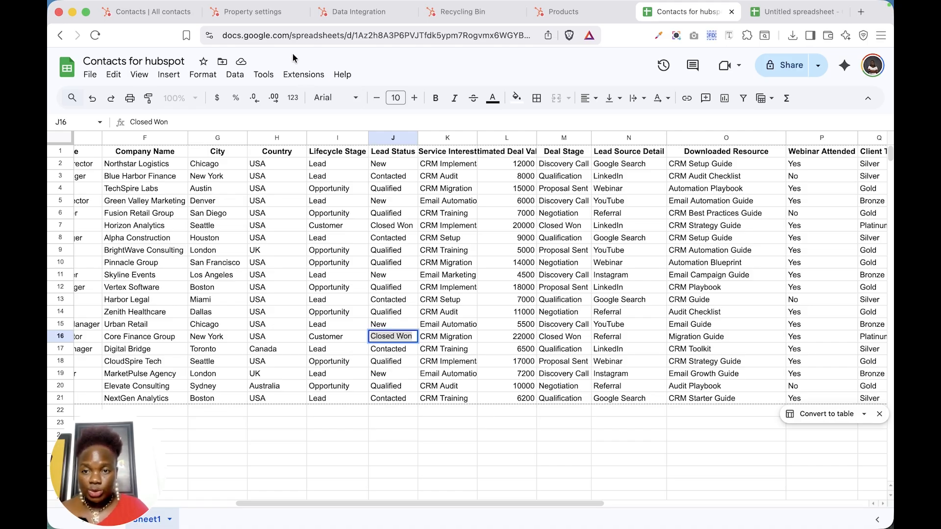
- Return to HubSpot and add a radio option labelled Closed Won to the Lead Status property
click(259, 19)
scroll(567, 346, down, 2)
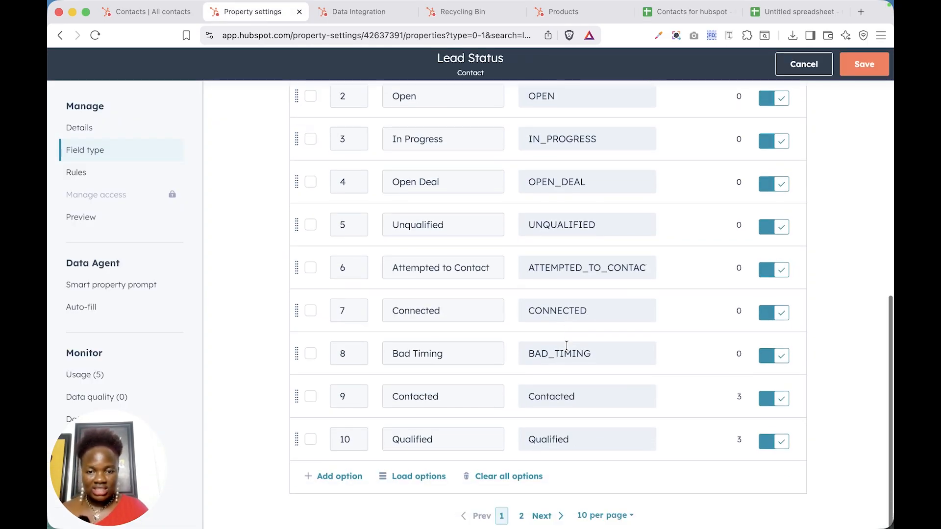
click(331, 477)
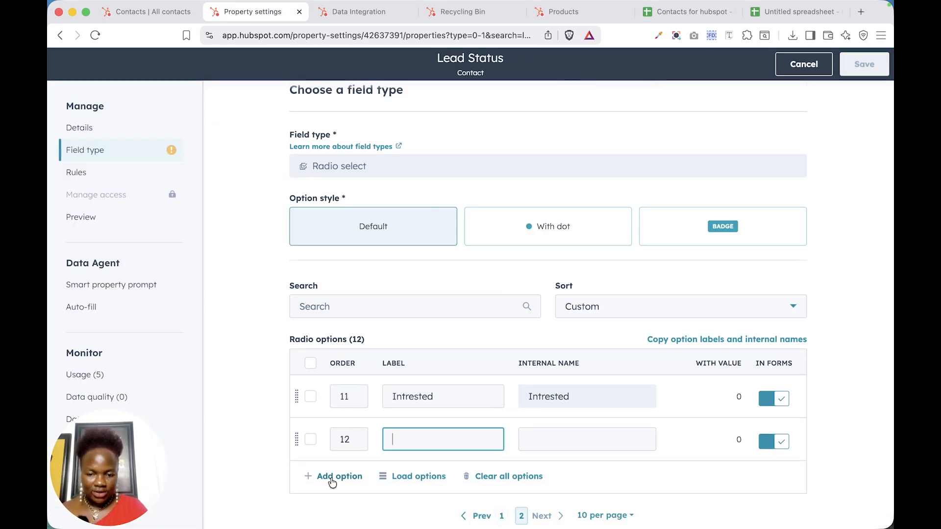
text(Closed Won)
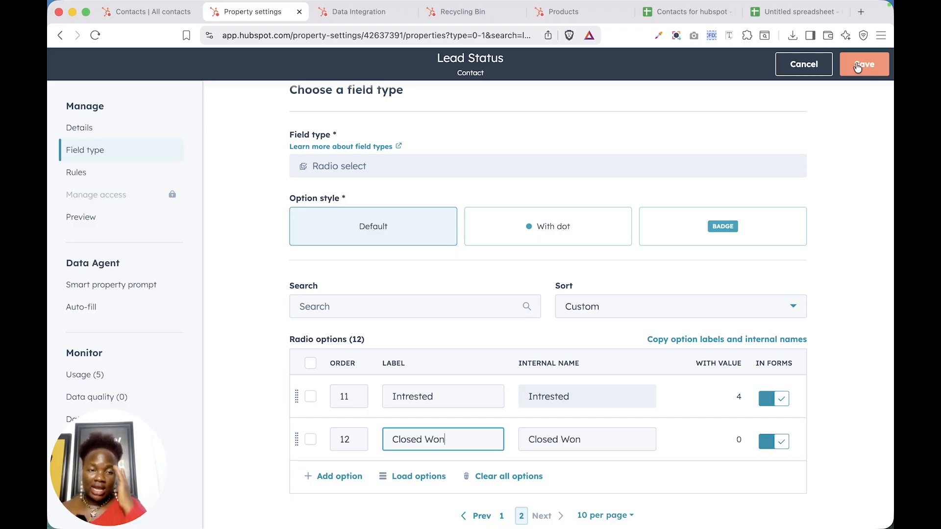
- Switch to the contacts spreadsheet and turn the Lead Status and Service Interest columns into dropdowns
click(658, 13)
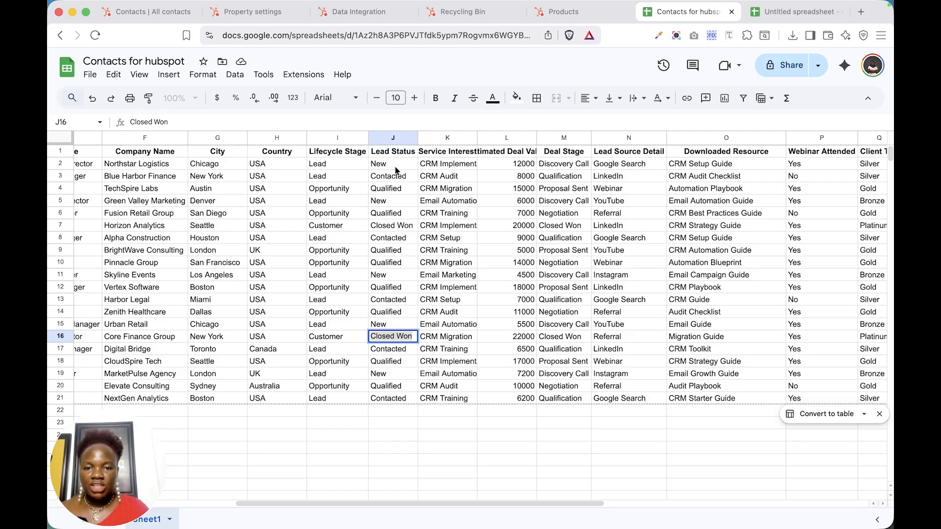
right_click(410, 139)
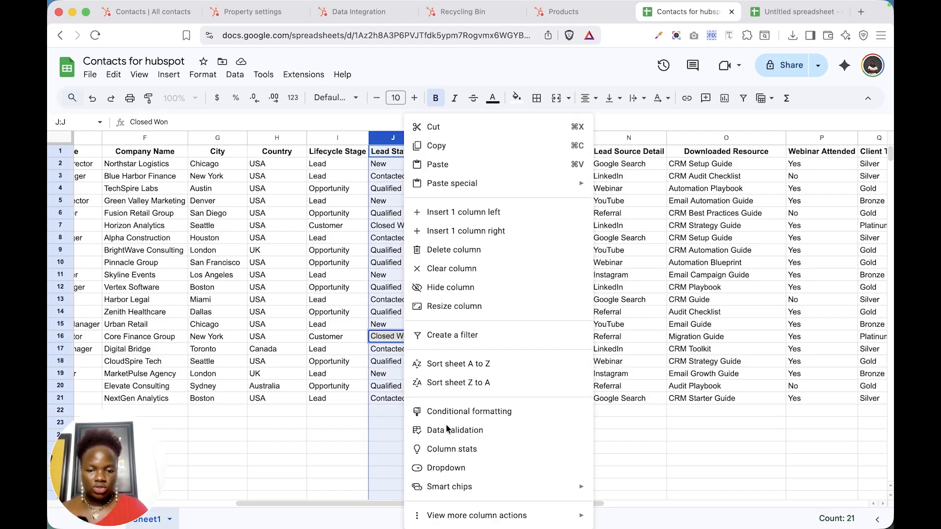
click(446, 468)
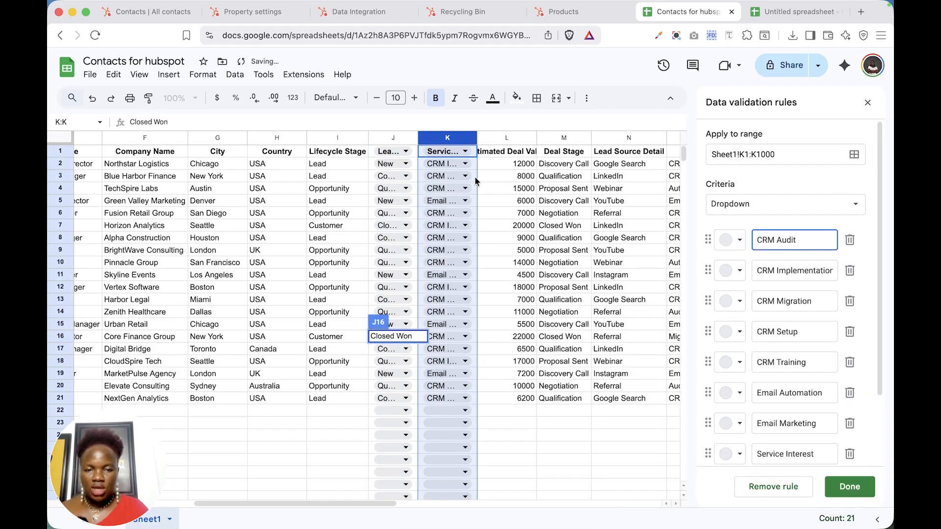
- Compare the dropdown values of the spreadsheet's Lead Status column with the Lead Status property's options in HubSpot
click(382, 153)
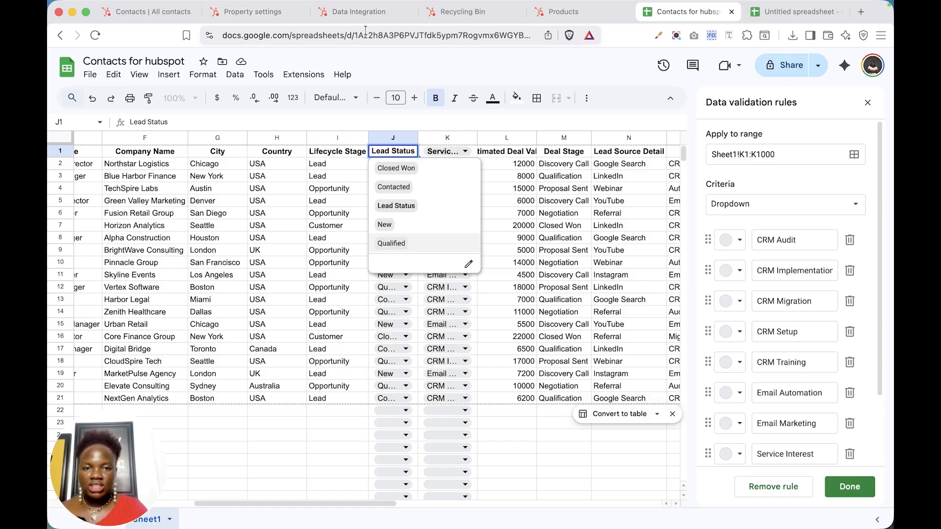
click(156, 16)
click(247, 11)
scroll(506, 510, down, 8)
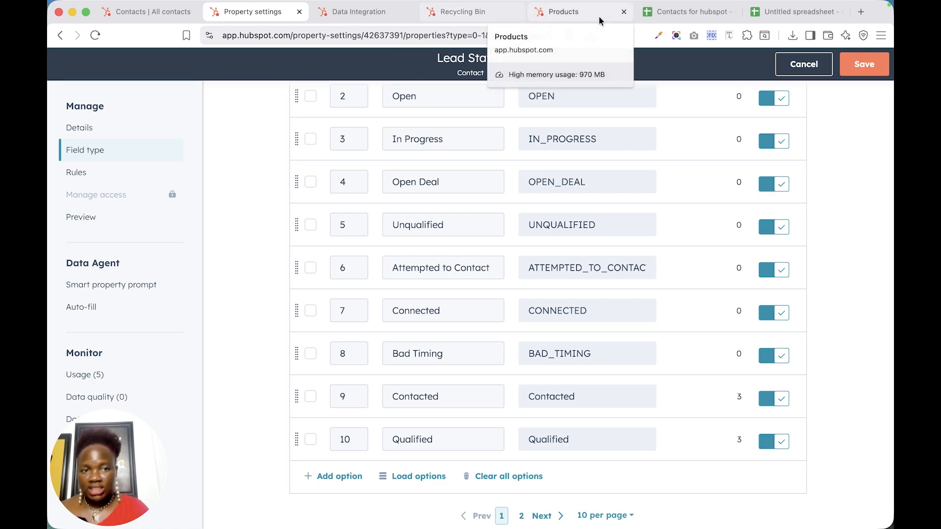
- Return to the spreadsheet, auto-fit the Service Interest column's width and list the dropdown values of its header cell
click(706, 21)
click(522, 260)
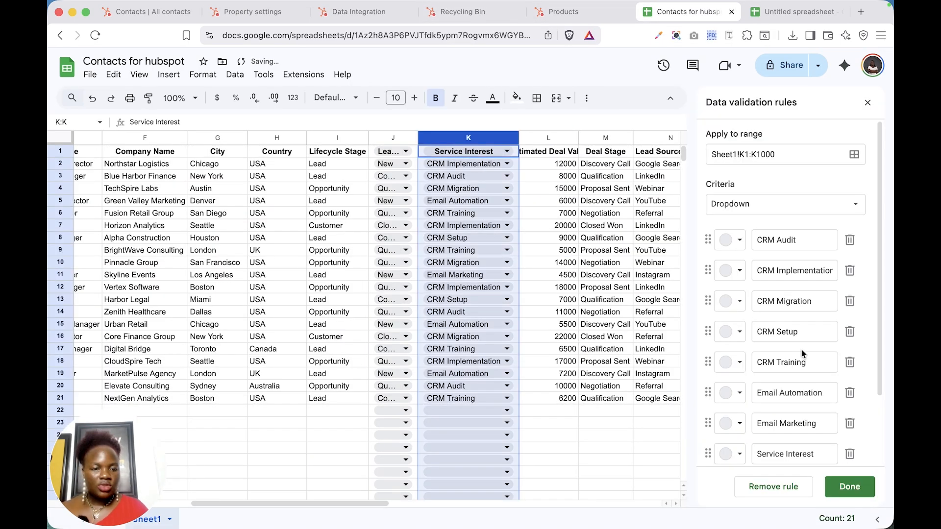
scroll(803, 353, down, 2)
scroll(802, 353, up, 2)
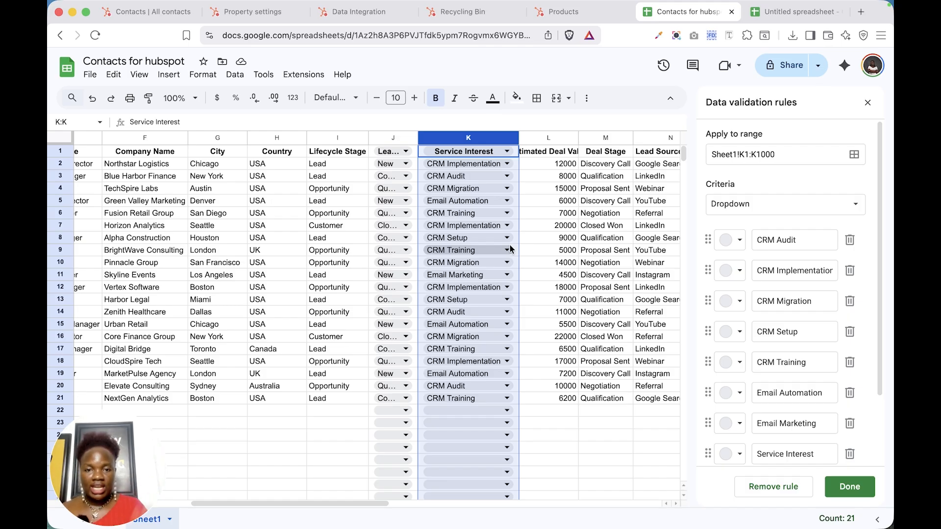
click(446, 152)
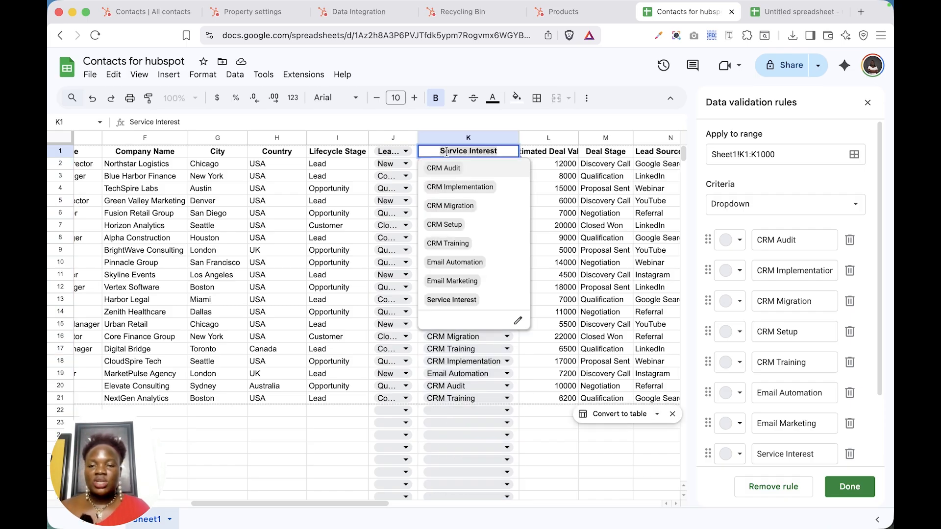
- Switch to HubSpot's property settings and save the Lead Status property with its added options
click(261, 18)
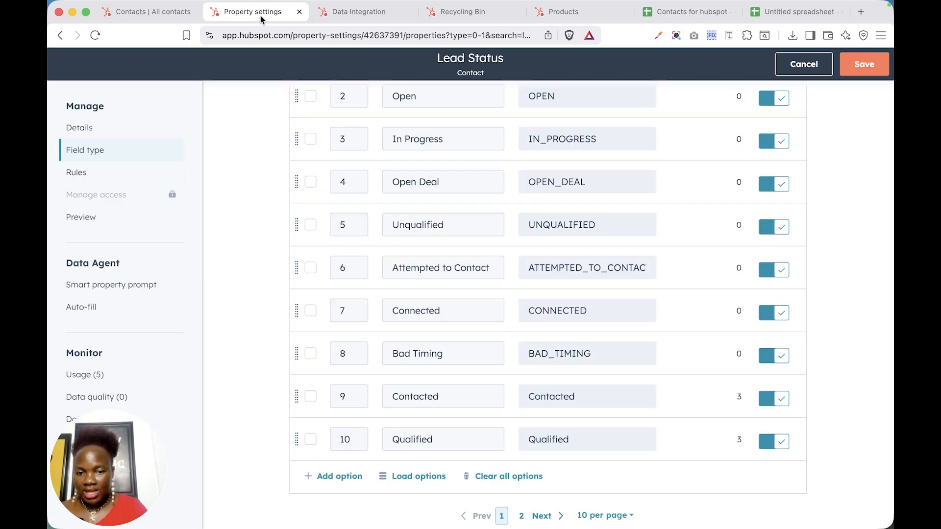
click(865, 71)
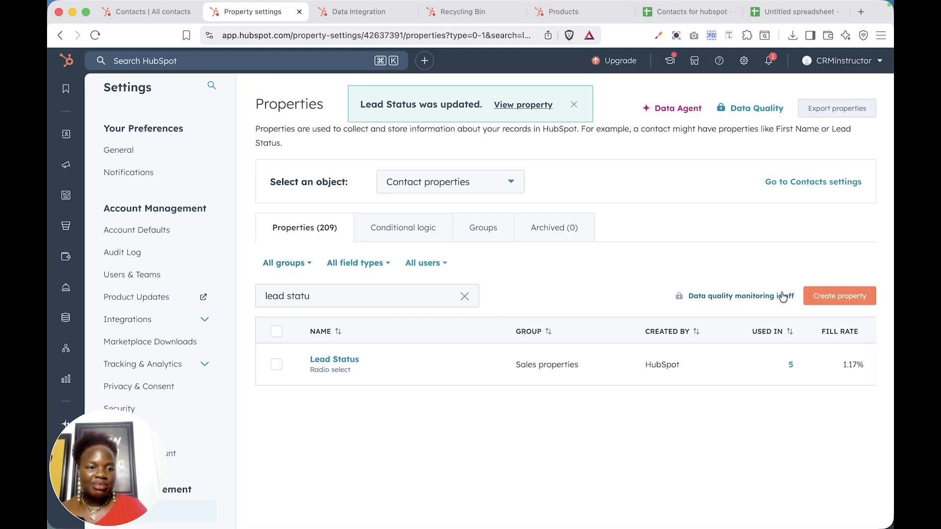
- Start a new contact property labelled Service Interest with the field type Radio select
click(842, 296)
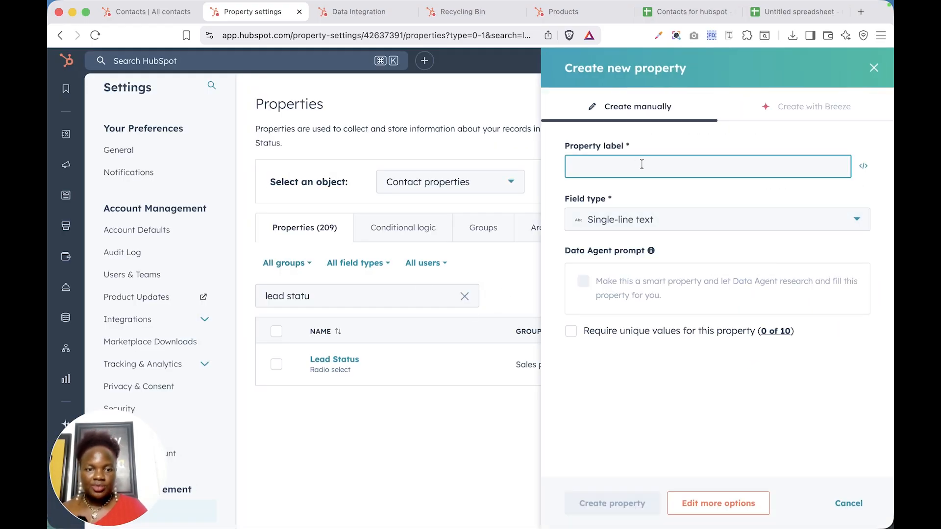
text(Service Interest)
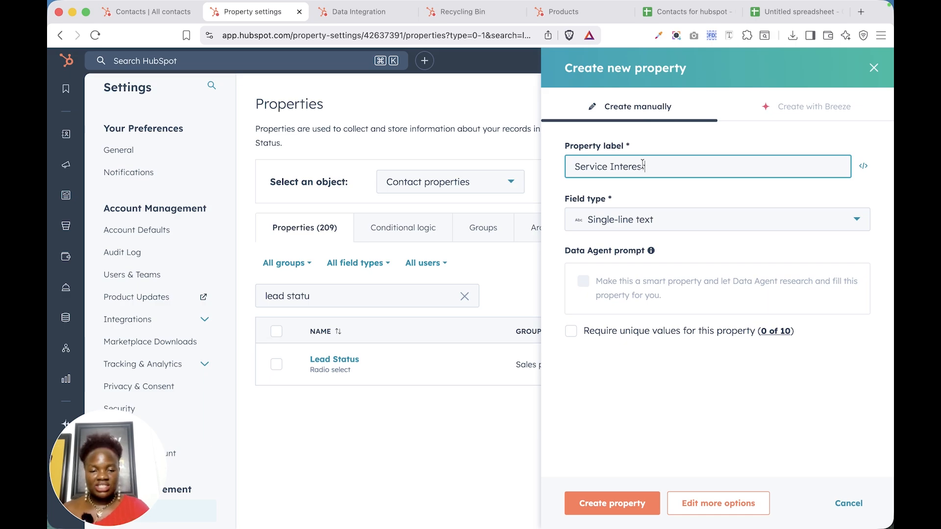
click(649, 223)
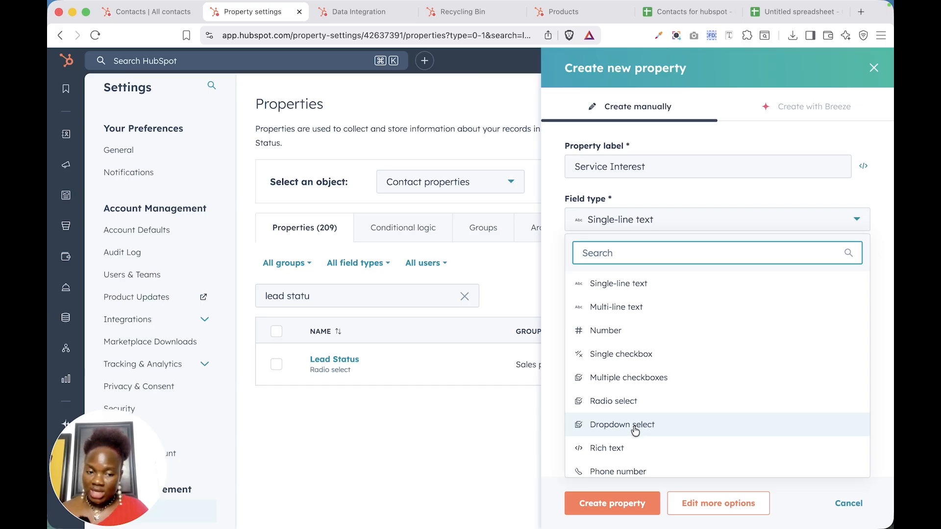
click(621, 401)
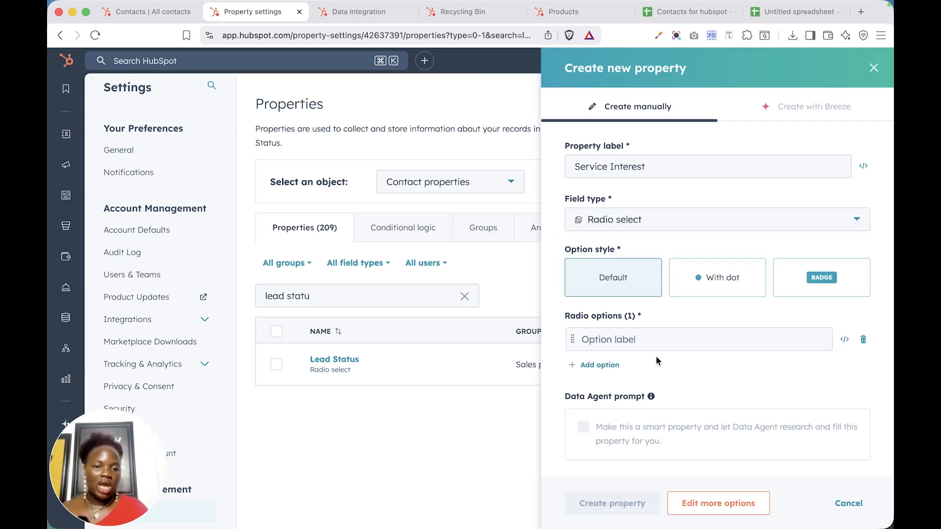
click(640, 336)
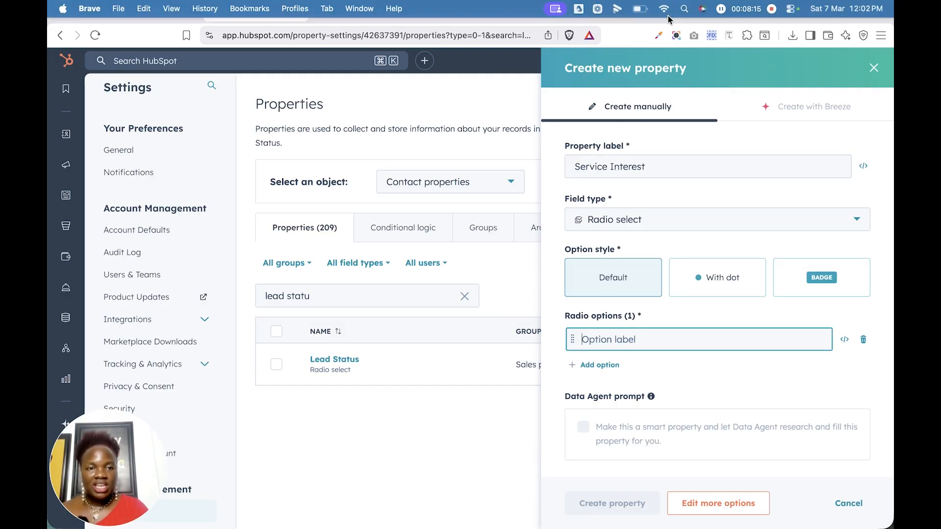
- Switch to the contacts spreadsheet and remove the dropdown rule from the Service Interest column
click(678, 13)
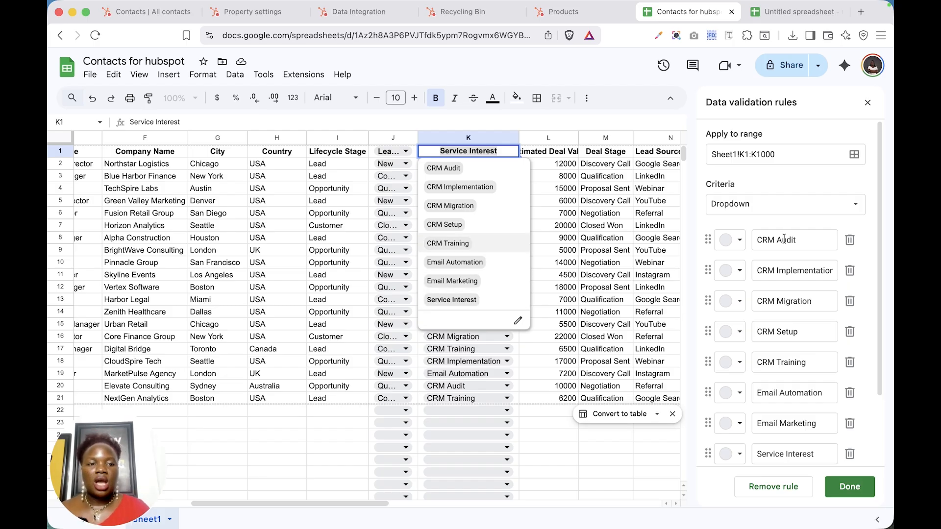
click(606, 484)
click(792, 488)
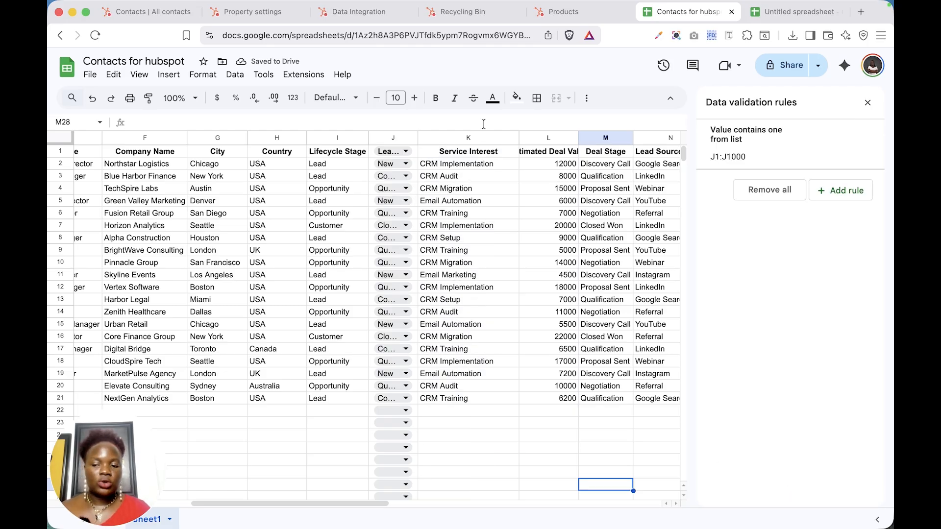
- Return to HubSpot and enter Service Interest's radio options: CRM Audit, CRM Implementation, CRM Migration, CRM Setup, CRM Training, Email Automation and Email Marketing
click(241, 18)
scroll(690, 217, up, 5)
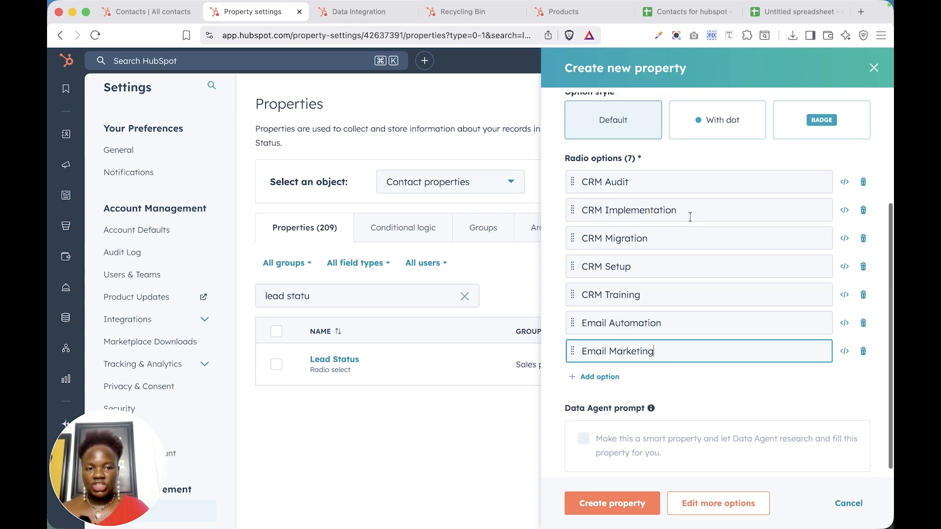
scroll(692, 222, down, 5)
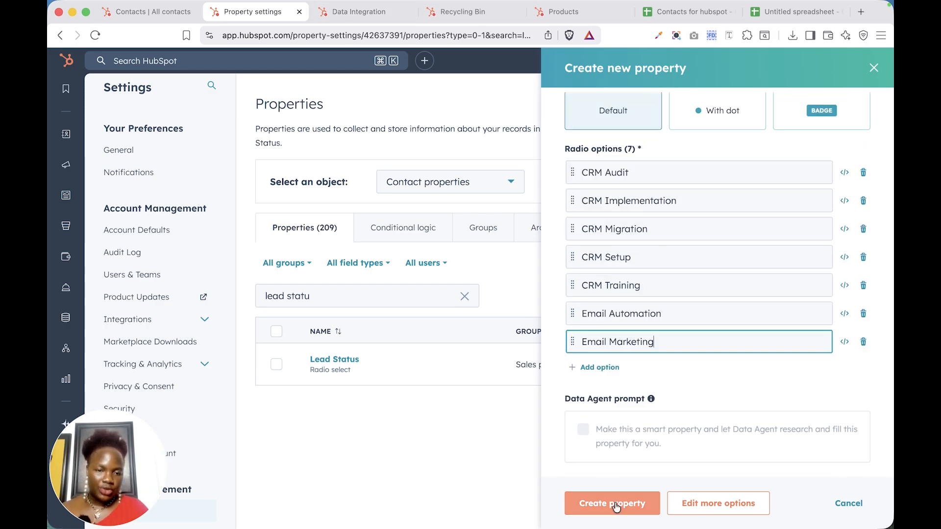
- Set the option style of Service Interest to Badge and create the property
scroll(691, 354, up, 5)
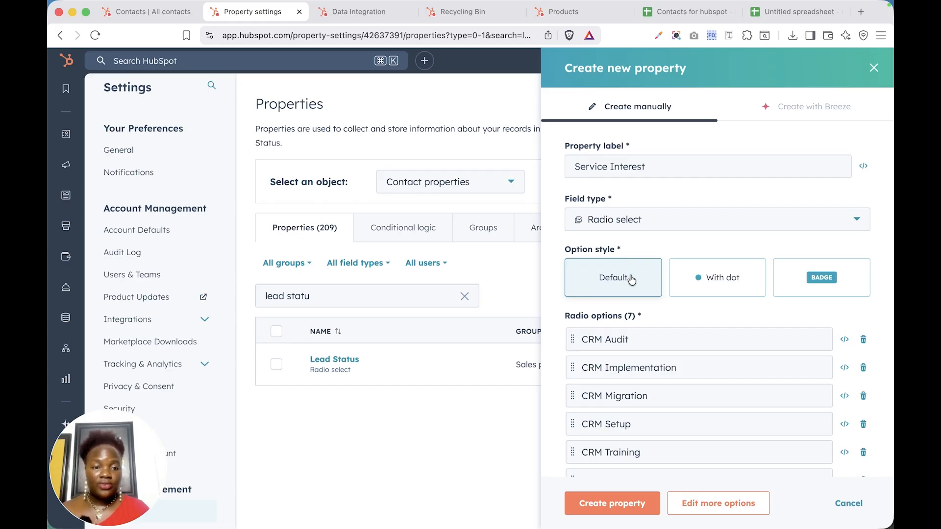
click(724, 279)
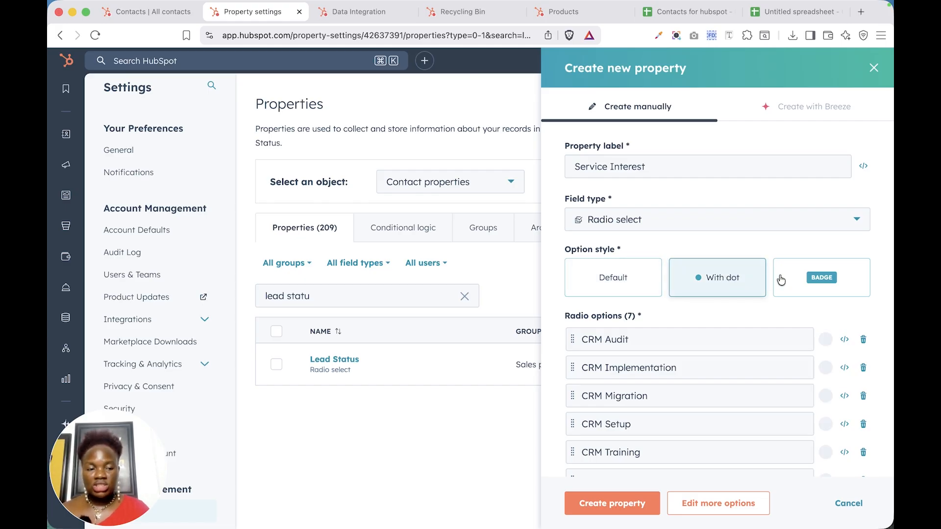
click(810, 280)
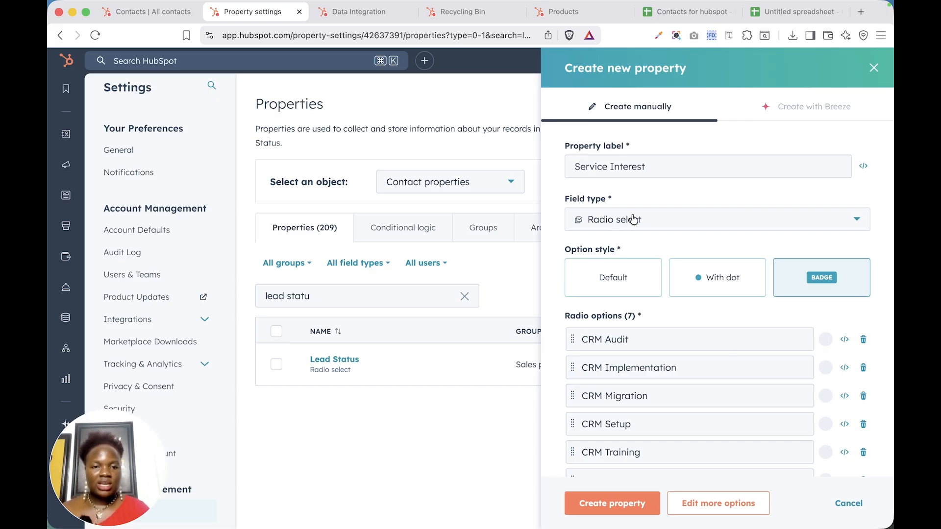
scroll(686, 350, down, 3)
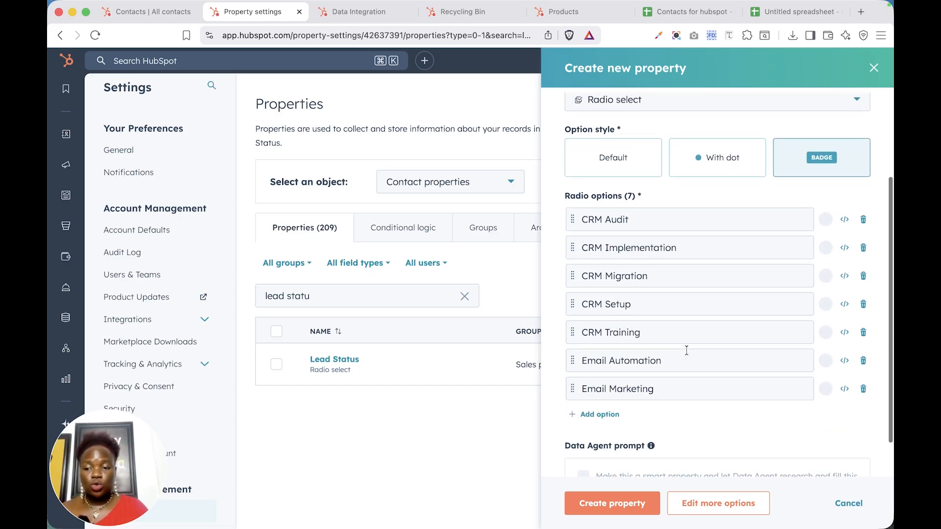
scroll(653, 431, down, 2)
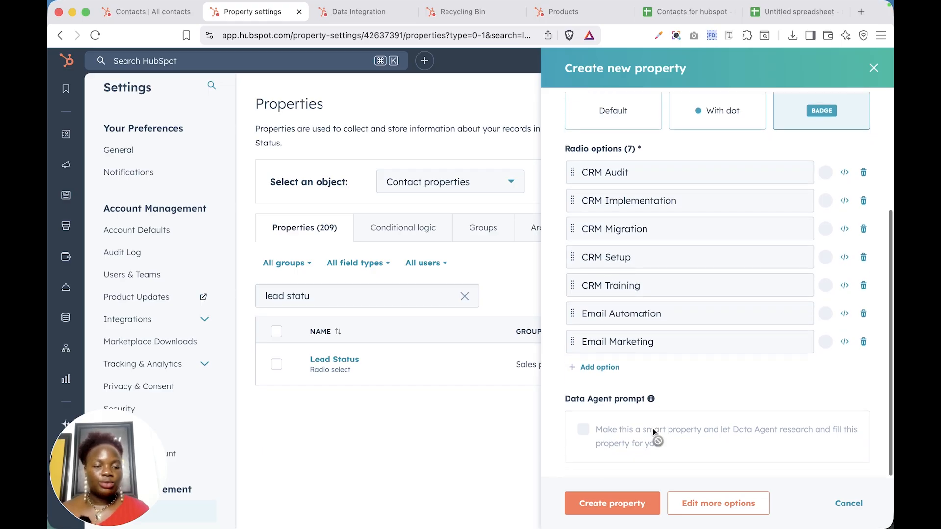
click(626, 503)
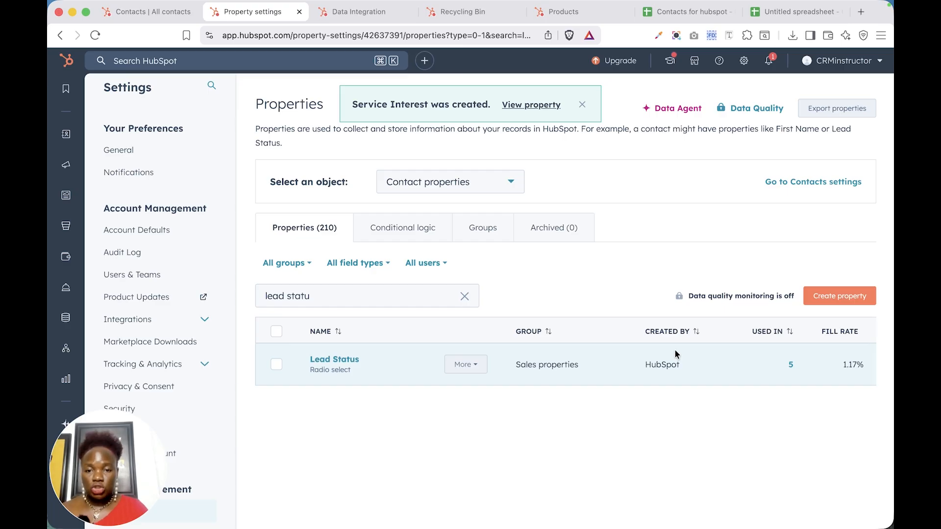
- Clear the previous property search and search the contact properties for "serv"
triple_click(320, 297)
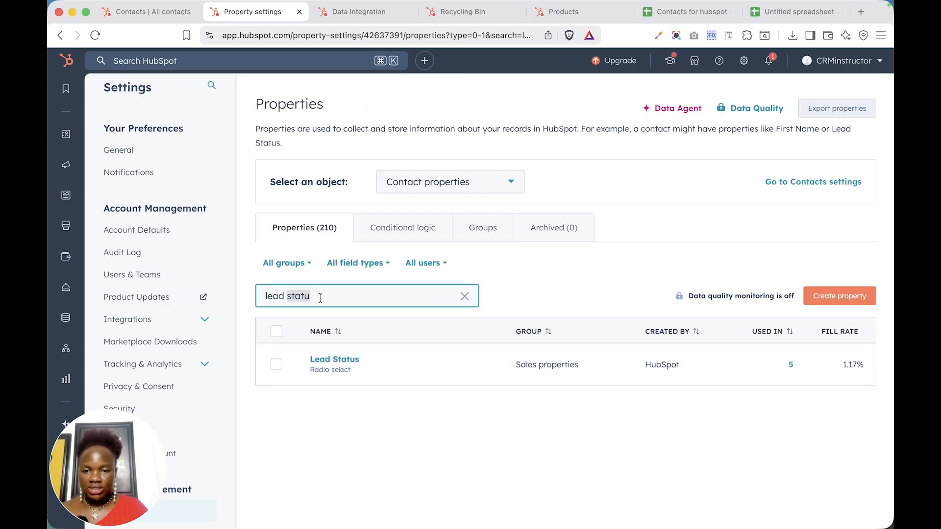
click(465, 296)
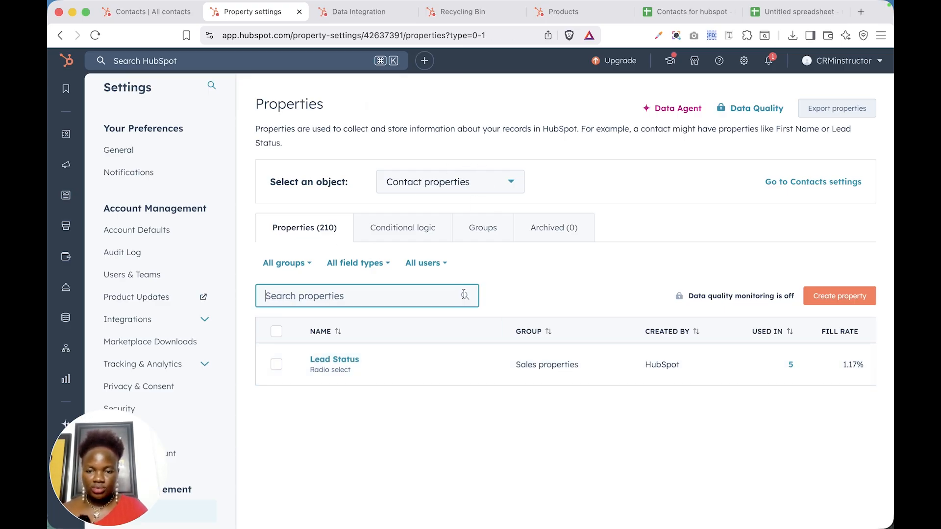
scroll(463, 296, down, 4)
scroll(463, 296, up, 3)
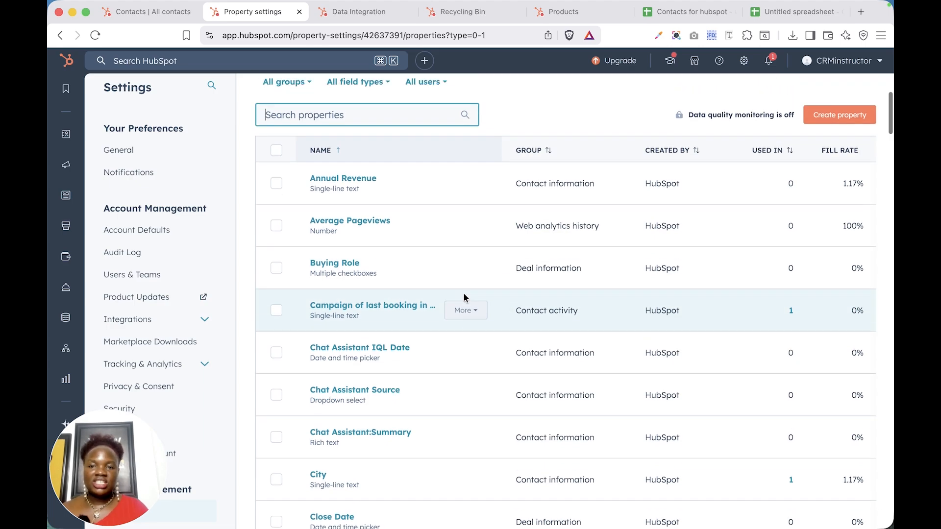
text(serv)
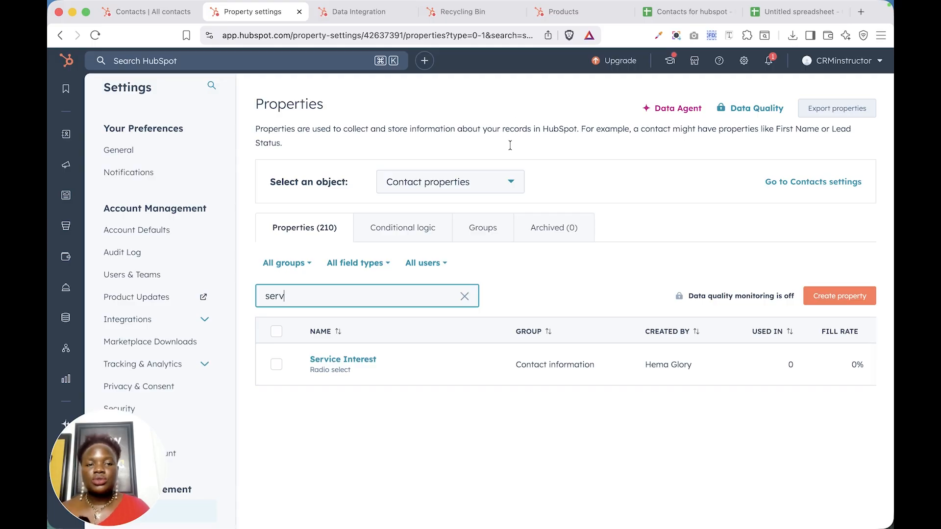
- Switch to the contacts spreadsheet, auto-fit the Estimated Deal Value column's width and select its header cell
click(689, 12)
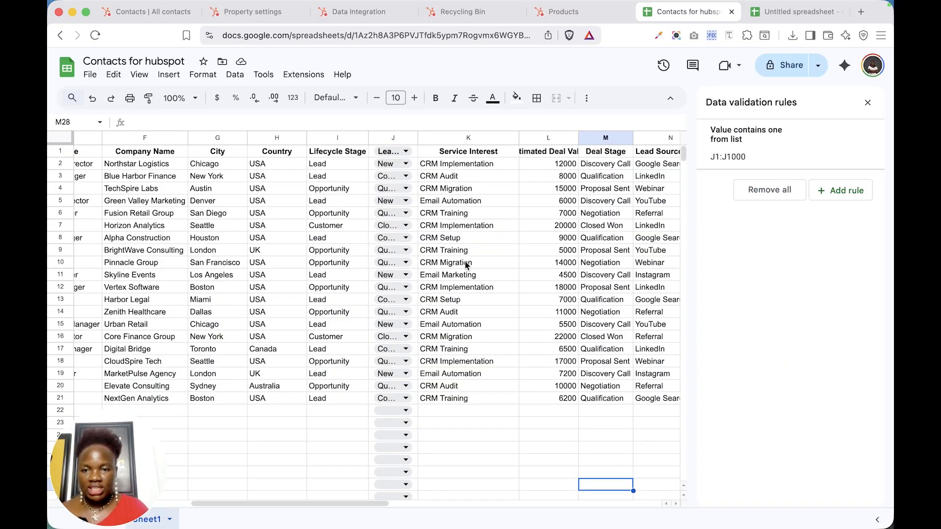
scroll(260, 293, right, 5)
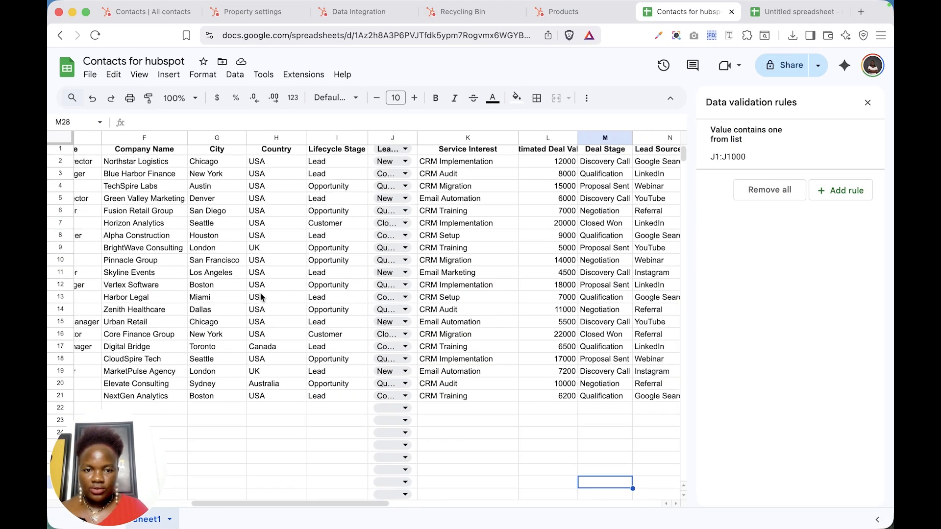
scroll(260, 293, right, 5)
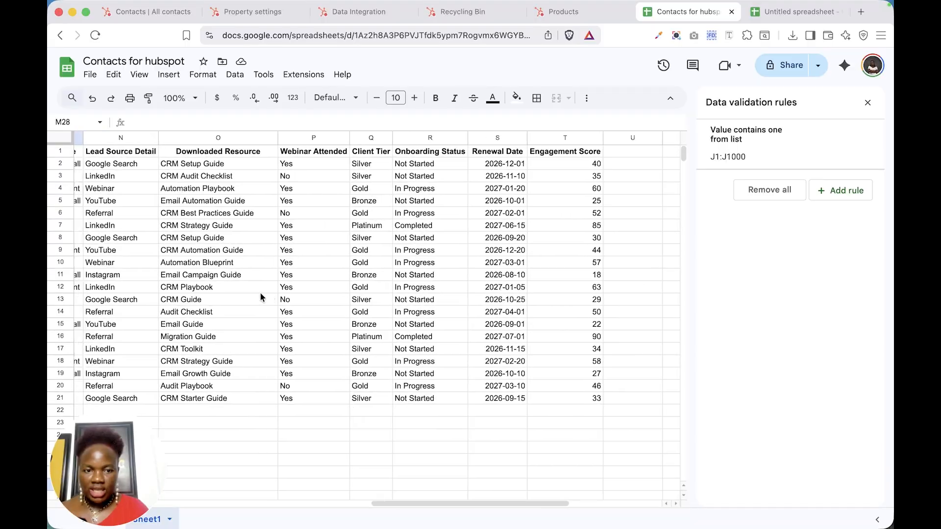
scroll(260, 296, left, 5)
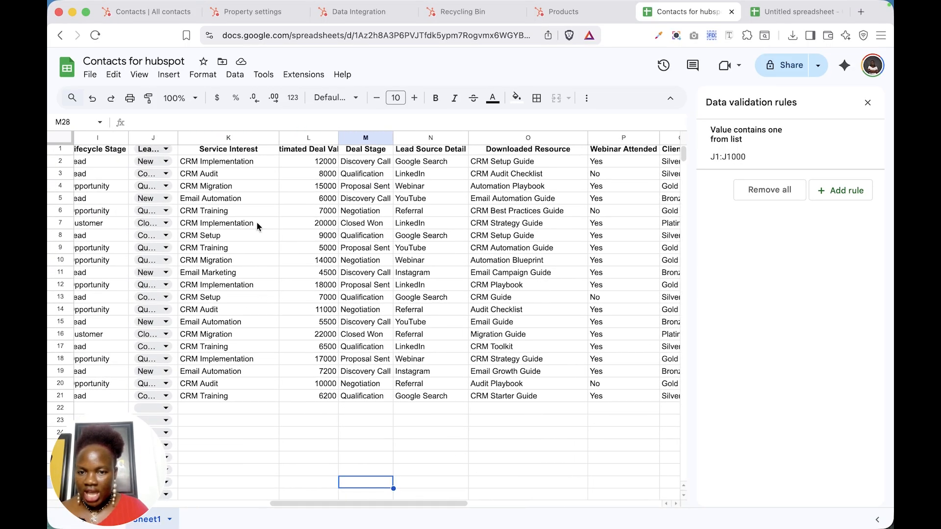
drag(338, 137, 336, 137)
double_click(337, 138)
click(332, 153)
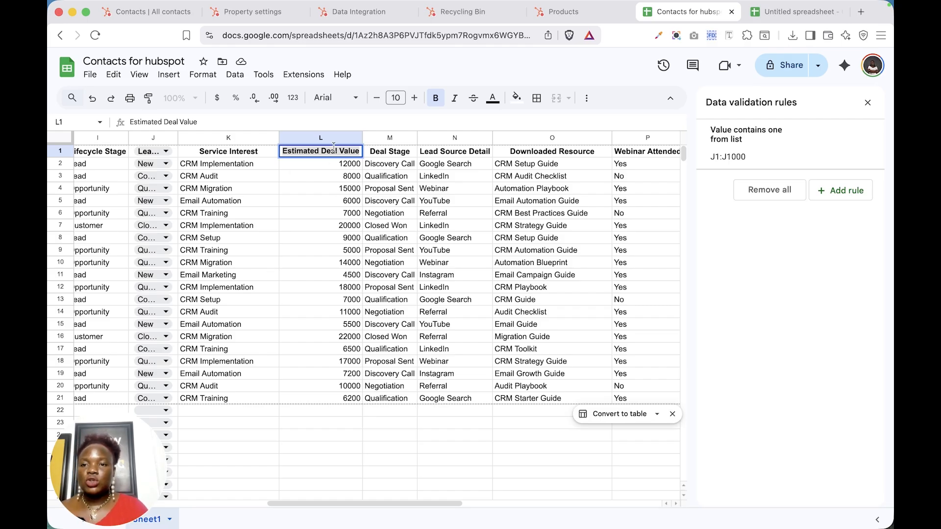
- Return to HubSpot and set up a new contact property labelled Estimated Deal Value with field type Number and number format Currency
click(250, 15)
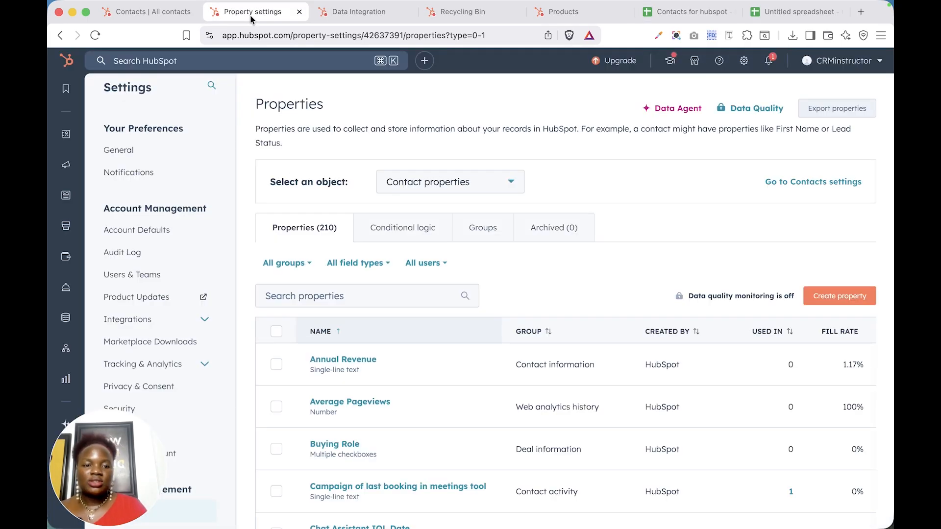
click(841, 296)
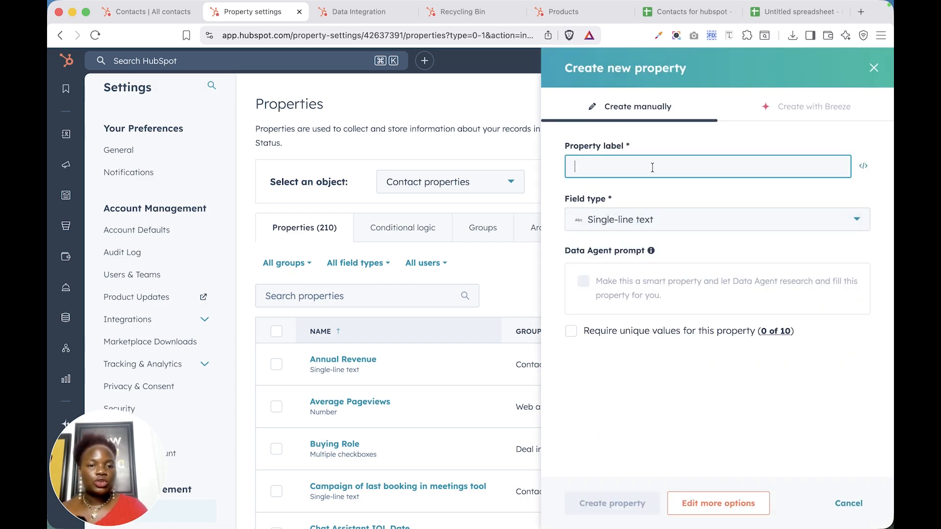
text(Estimated Deal Value)
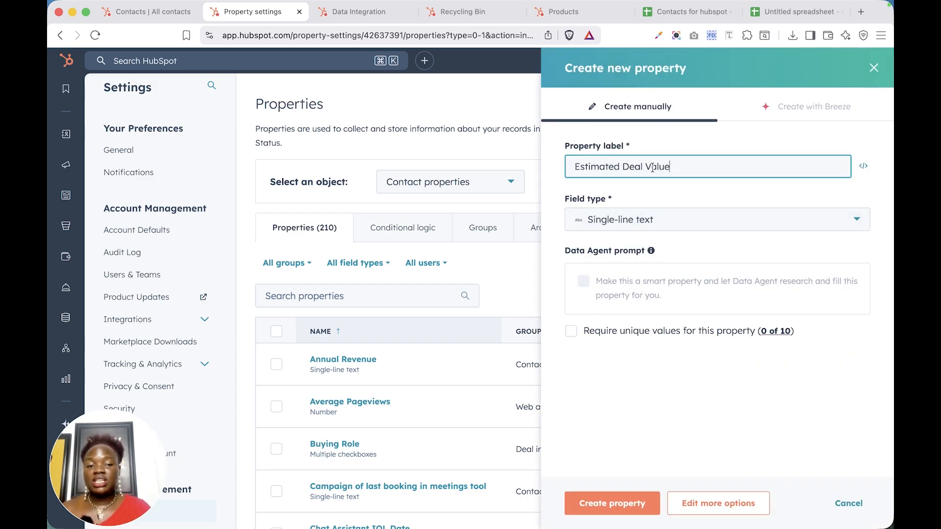
click(651, 230)
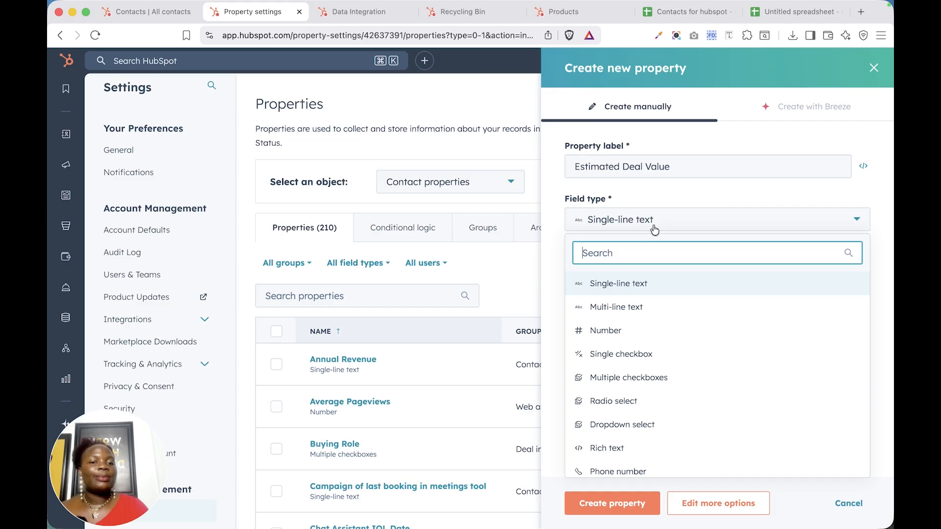
click(631, 333)
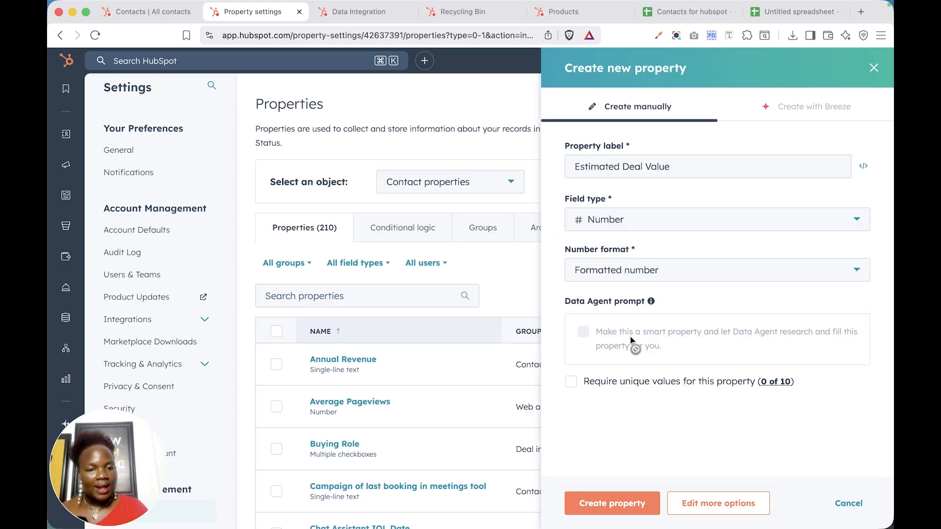
click(612, 279)
click(613, 389)
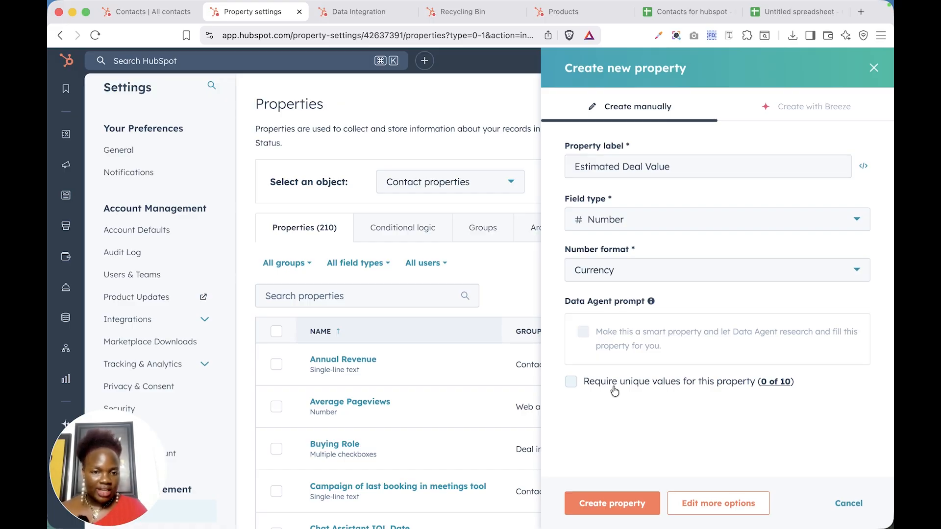
- Review the available number formats for the Estimated Deal Value property and keep Currency as the format
click(705, 281)
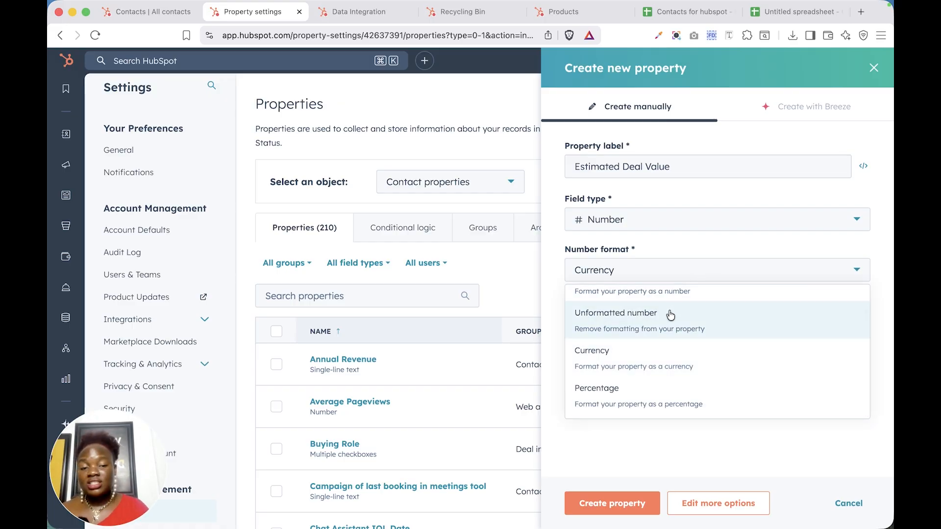
scroll(670, 315, up, 2)
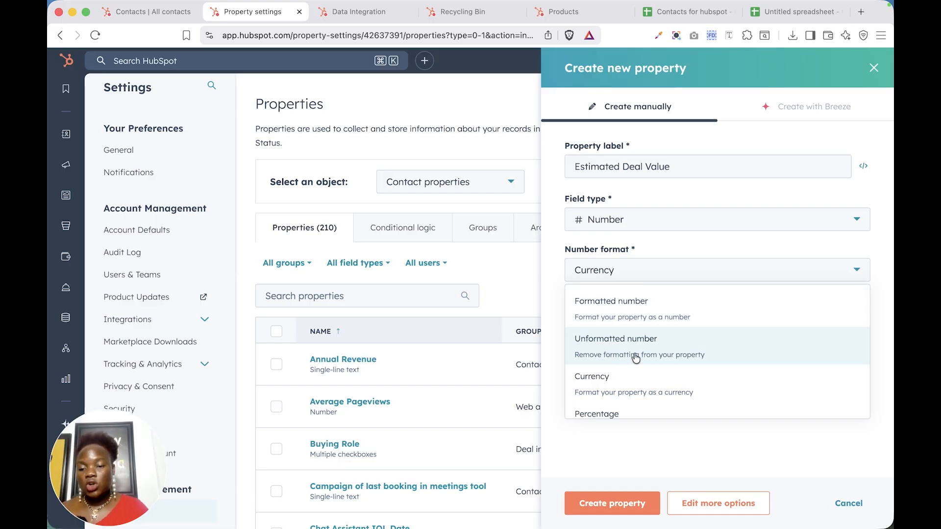
scroll(636, 357, down, 1)
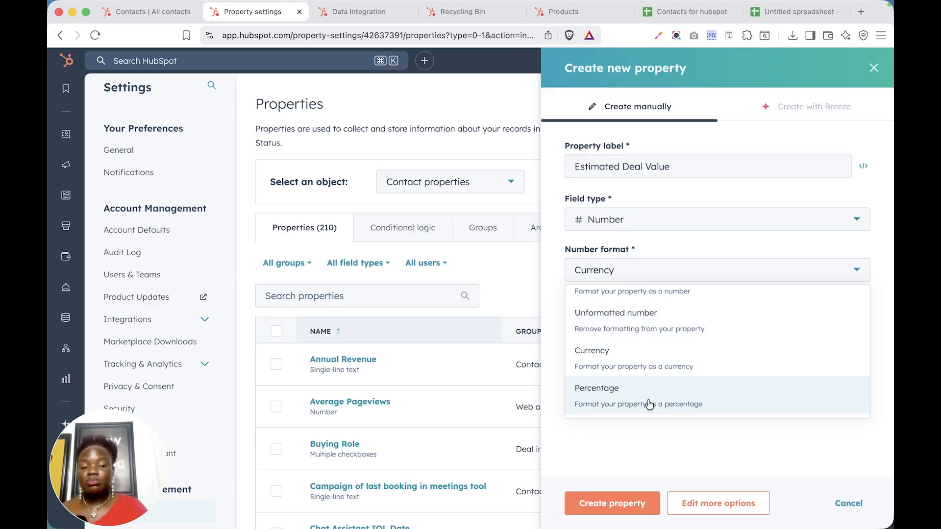
click(671, 369)
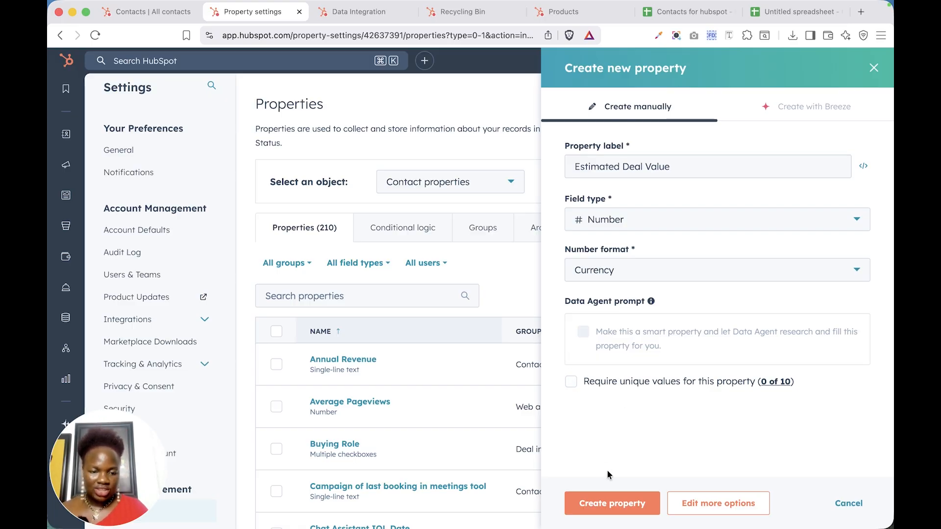
- Review the field type and rules among the additional options of Estimated Deal Value and create the property
click(718, 503)
click(89, 154)
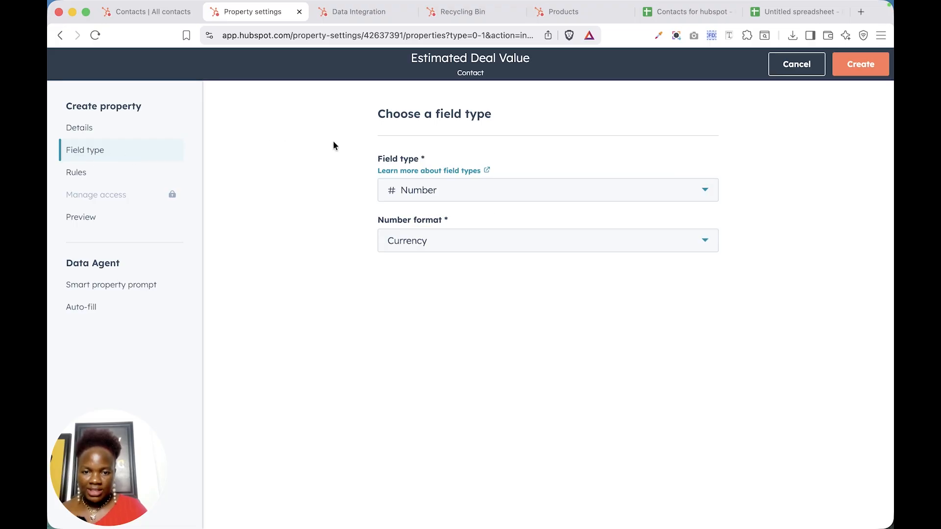
click(82, 174)
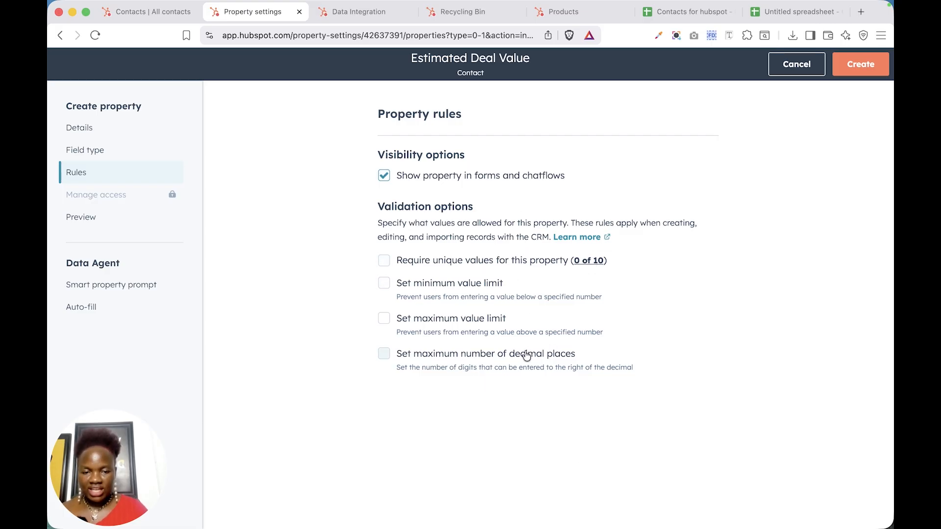
click(867, 72)
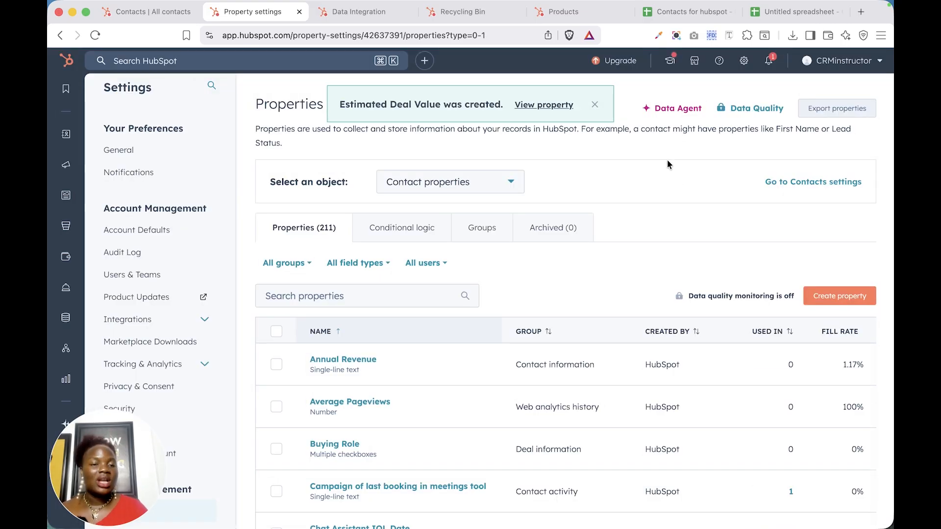
- Switch to the contacts spreadsheet, select the Lead Source Detail column and return to HubSpot's property settings
click(679, 12)
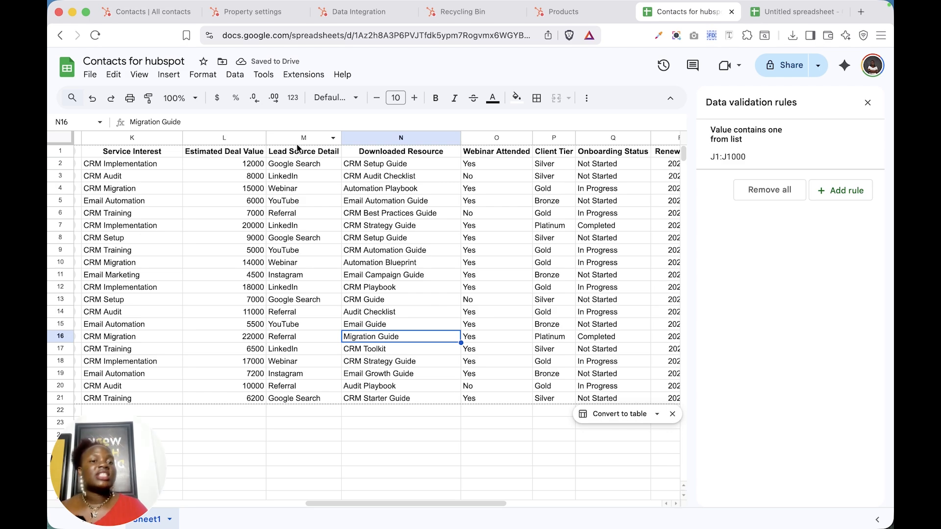
click(337, 138)
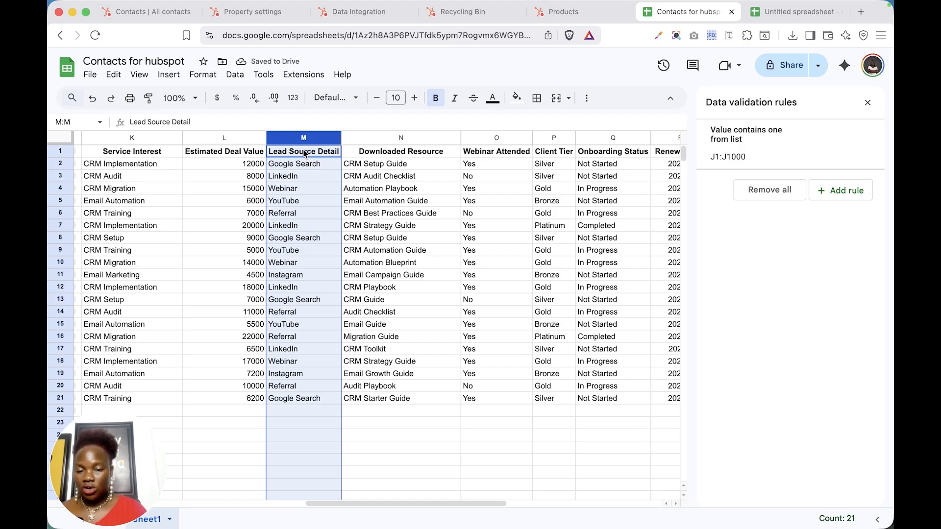
click(233, 18)
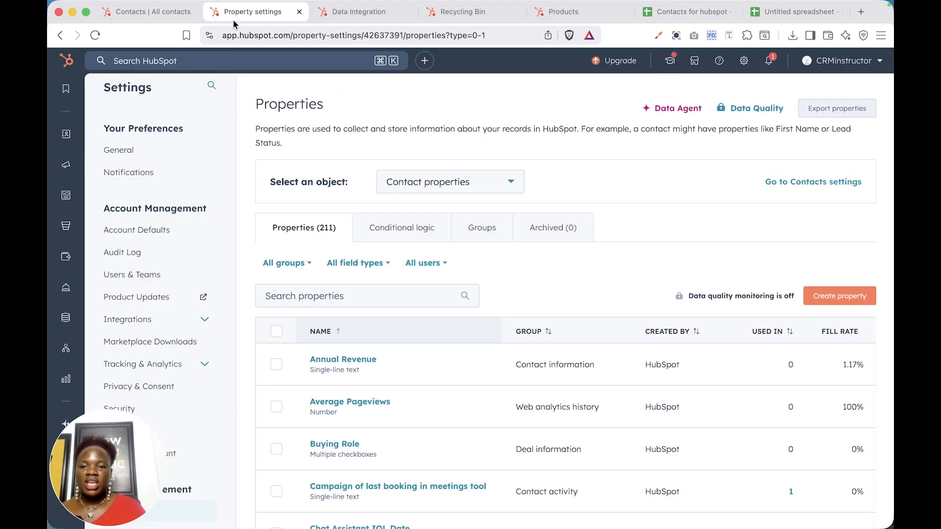
- Search the contact properties for "lead" and open the Lead Source property to examine its dropdown options
click(410, 289)
text(lead)
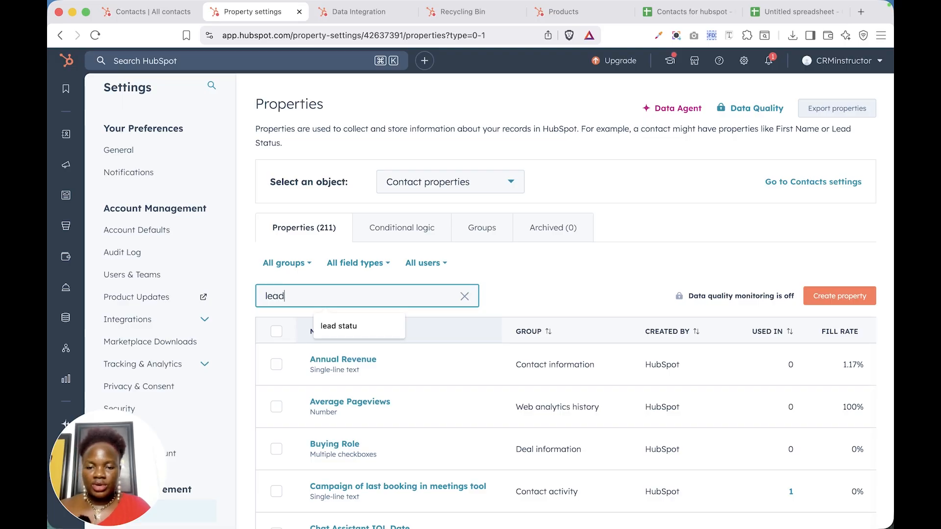
click(326, 359)
scroll(424, 192, down, 2)
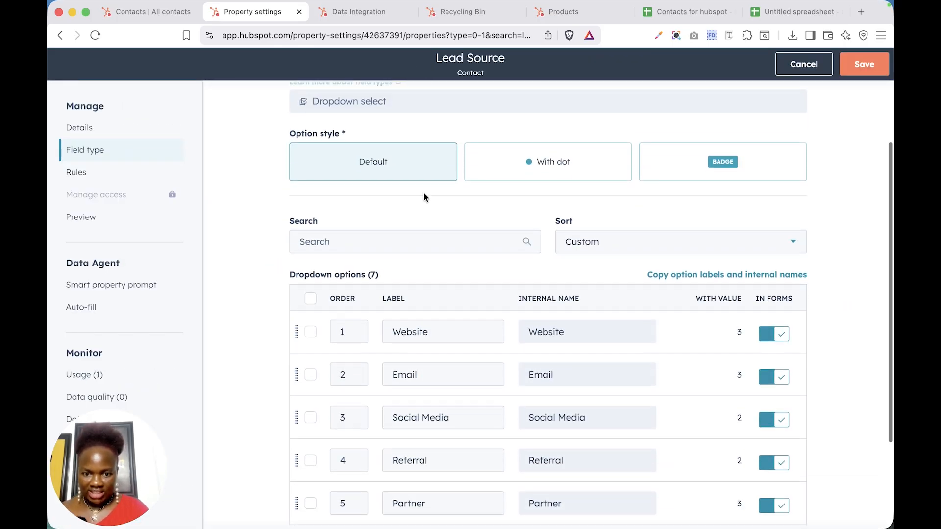
scroll(423, 196, down, 3)
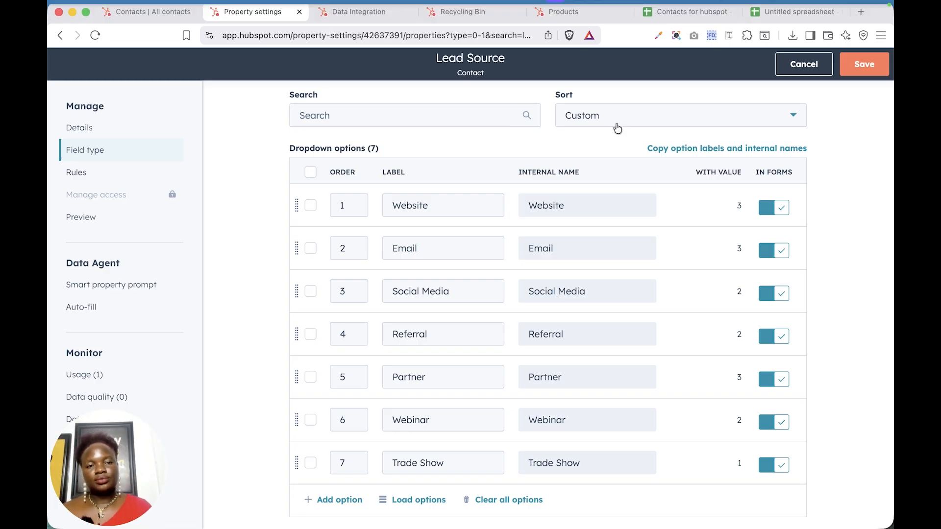
- Switch to the contacts spreadsheet and convert the Lead Source Detail column into a dropdown
click(676, 18)
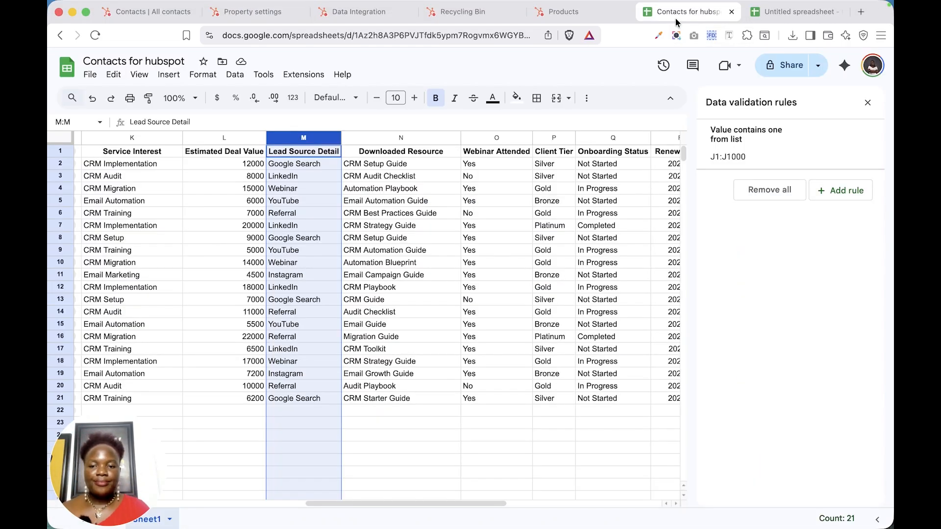
right_click(329, 139)
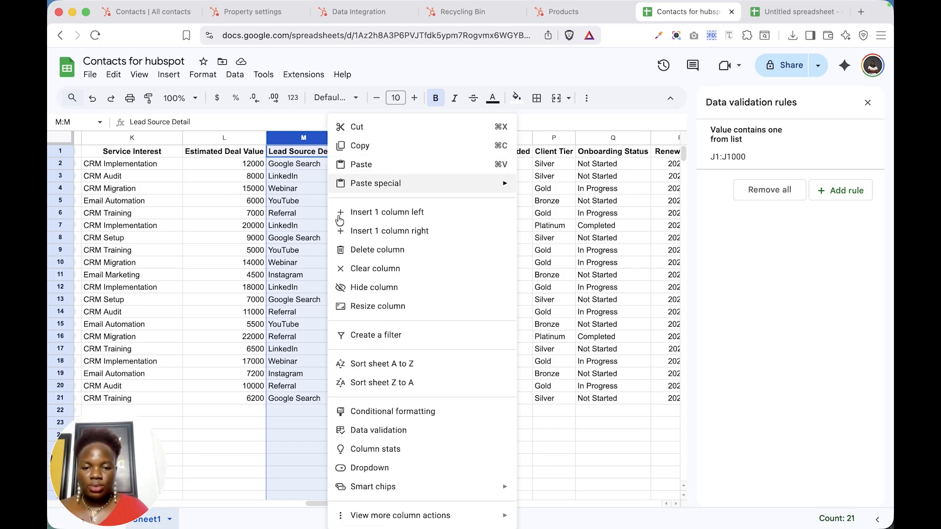
click(381, 471)
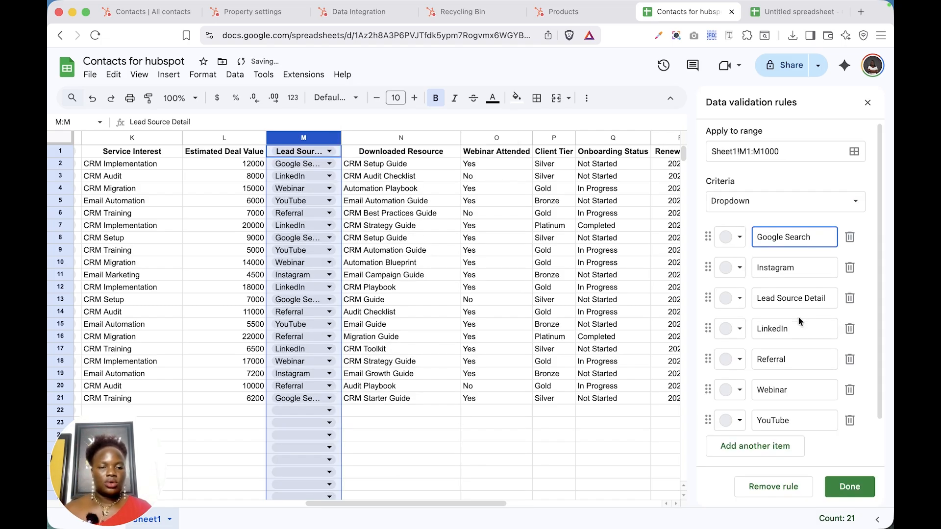
- Copy the Lead Source Detail dropdown items one by one, from Google Search through YouTube, in the data validation rule
scroll(797, 316, down, 2)
scroll(798, 318, up, 2)
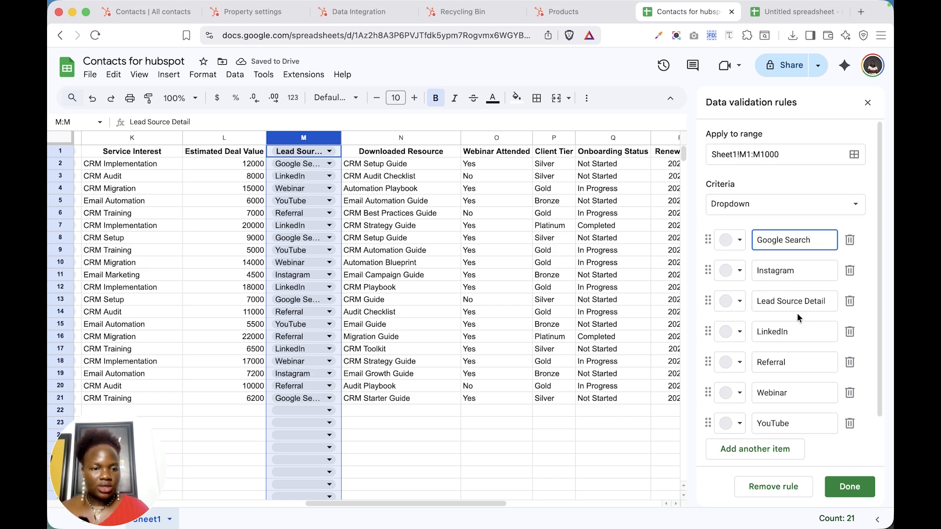
triple_click(796, 239)
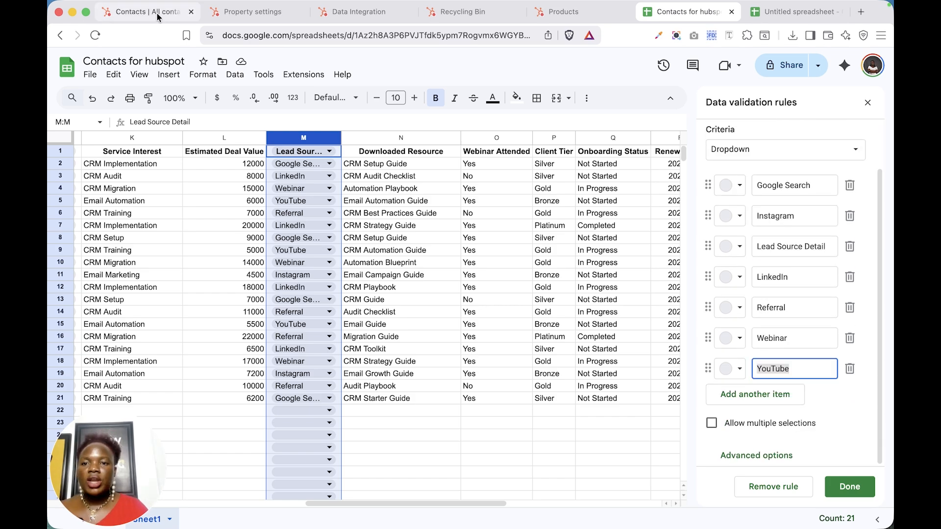
- Return to the Lead Source property in HubSpot, add a Google Search option and review the dropdown options
click(255, 11)
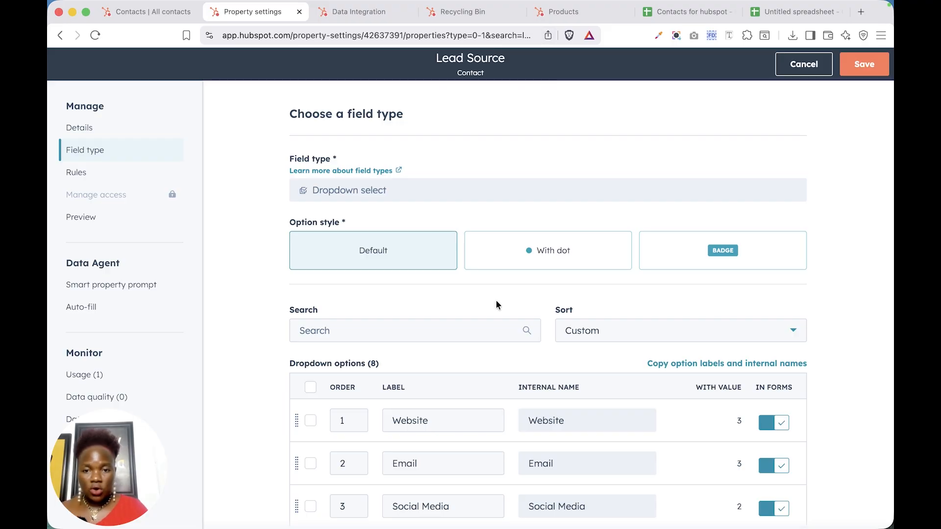
scroll(496, 301, down, 3)
scroll(497, 301, up, 3)
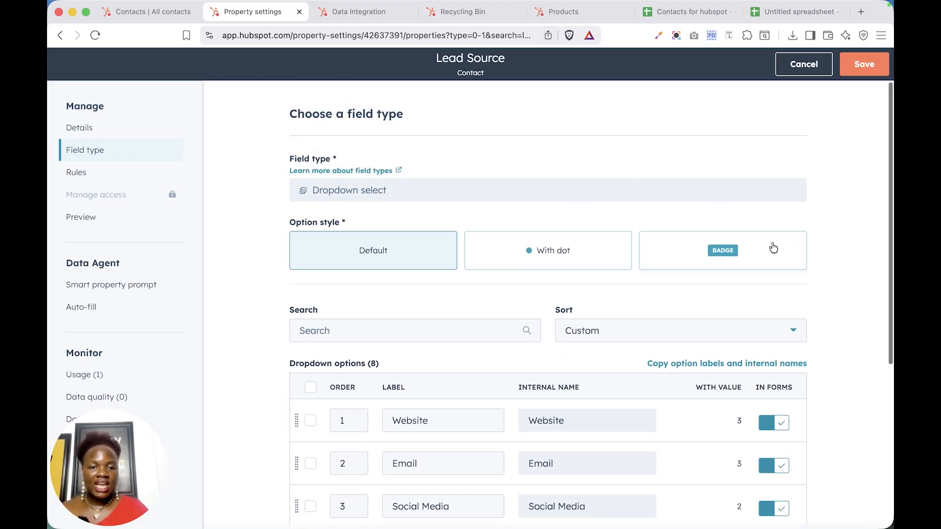
scroll(367, 266, down, 6)
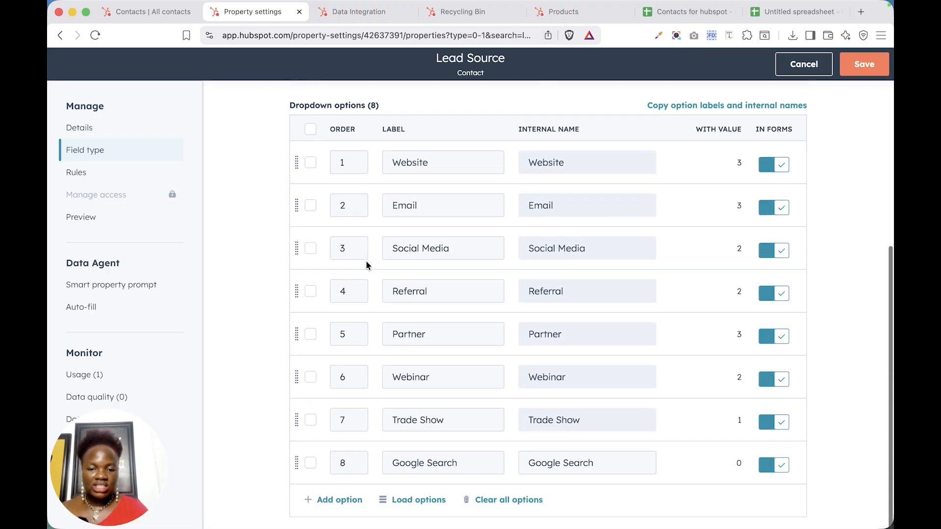
- Load a pasted list of Google Search, Instagram, LinkedIn, Referral, Webinar, YouTube and Instagram into the Lead Source dropdown options
click(419, 502)
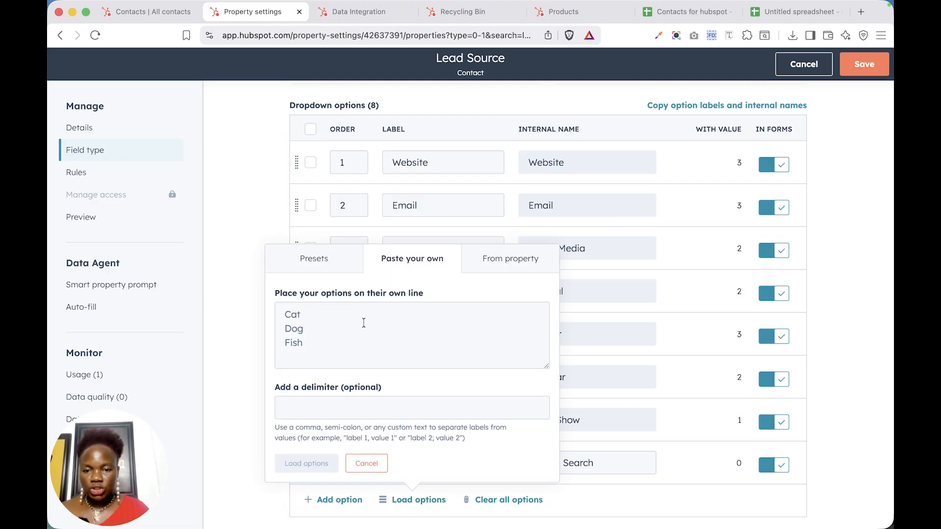
click(365, 320)
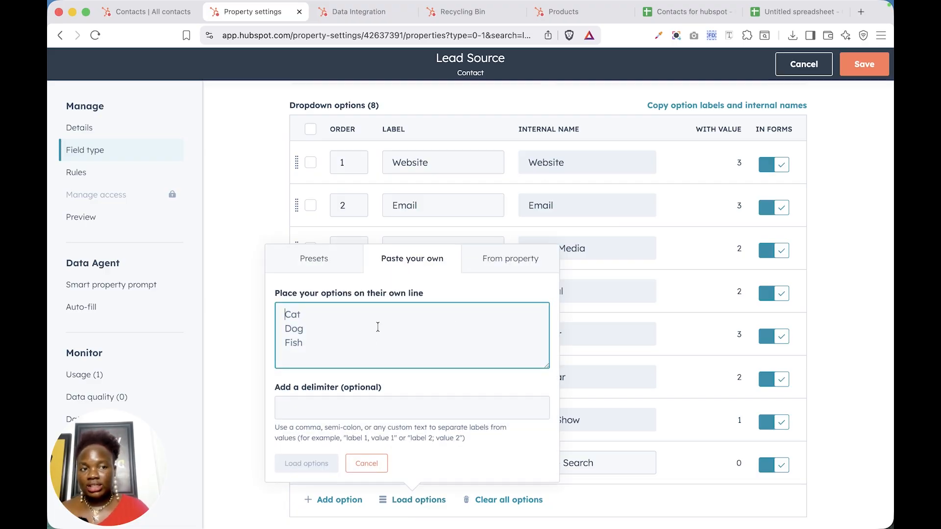
click(560, 10)
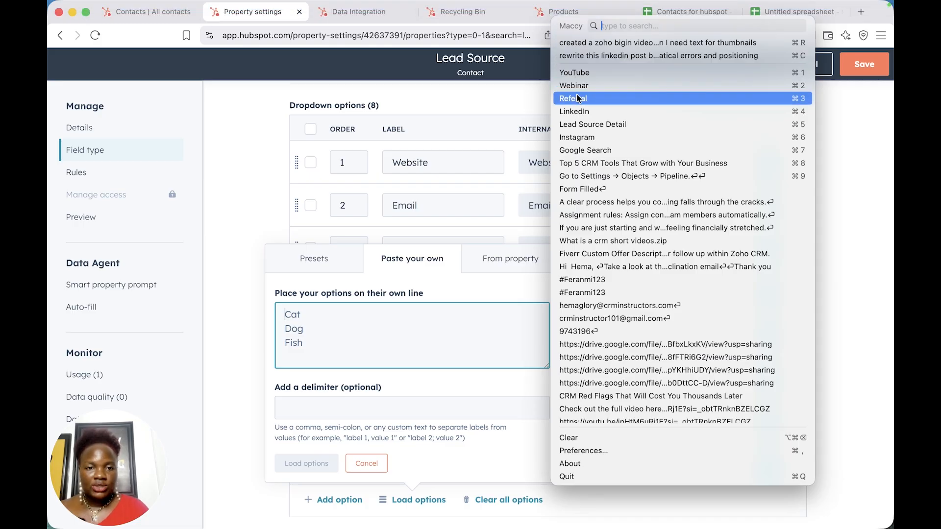
click(588, 156)
scroll(393, 340, up, 2)
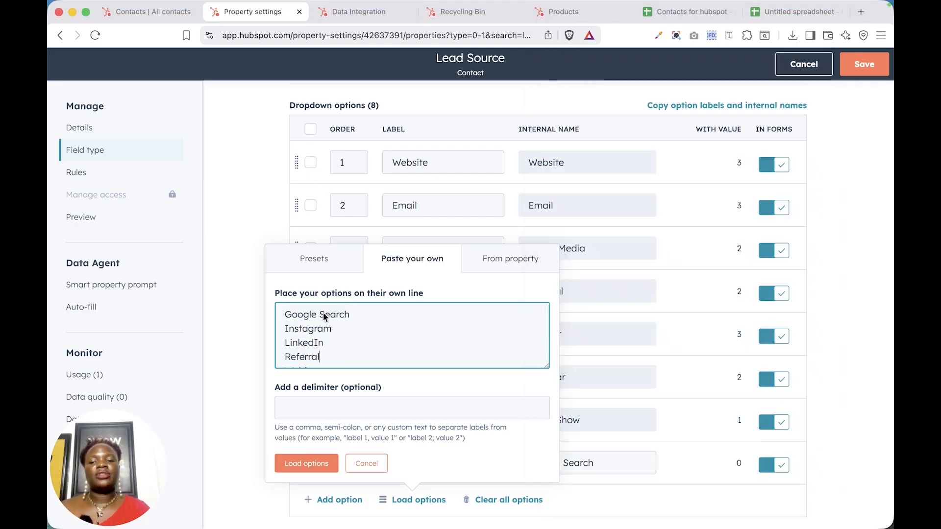
click(443, 354)
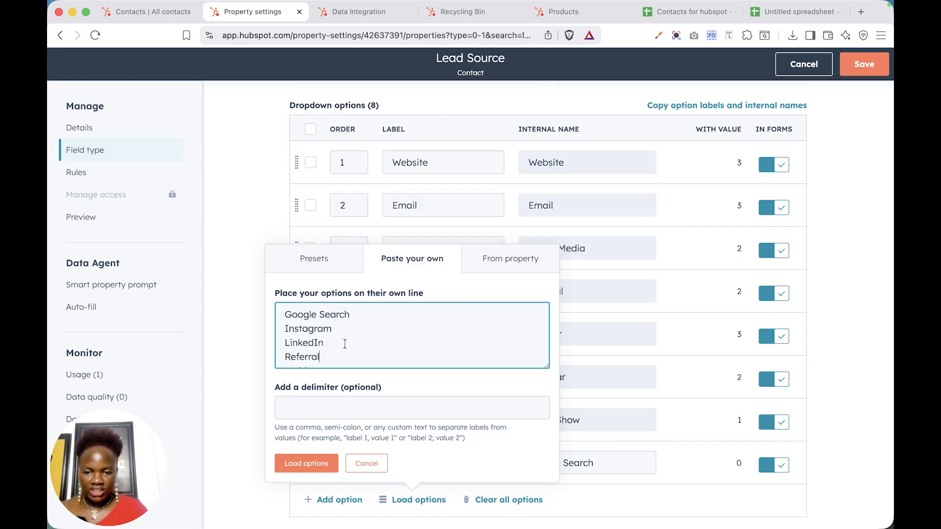
scroll(345, 343, down, 2)
scroll(345, 344, up, 2)
scroll(345, 344, down, 2)
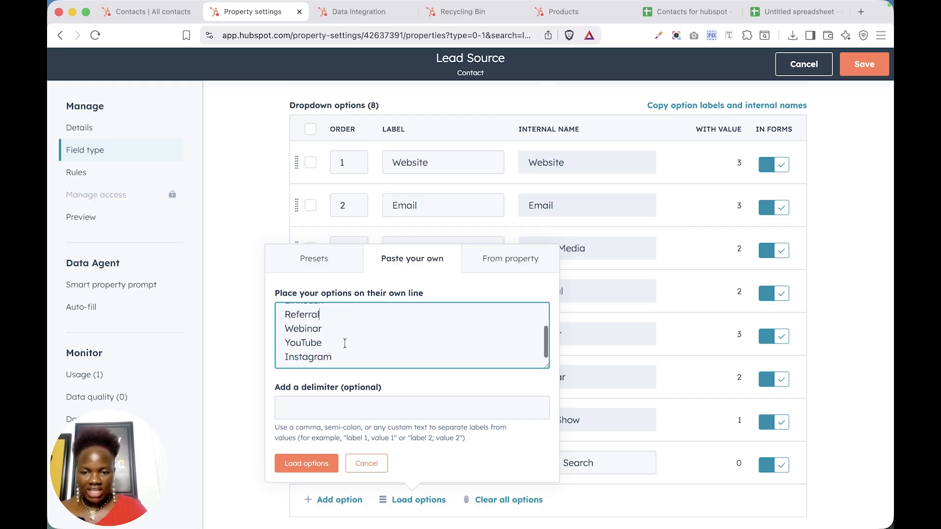
click(327, 467)
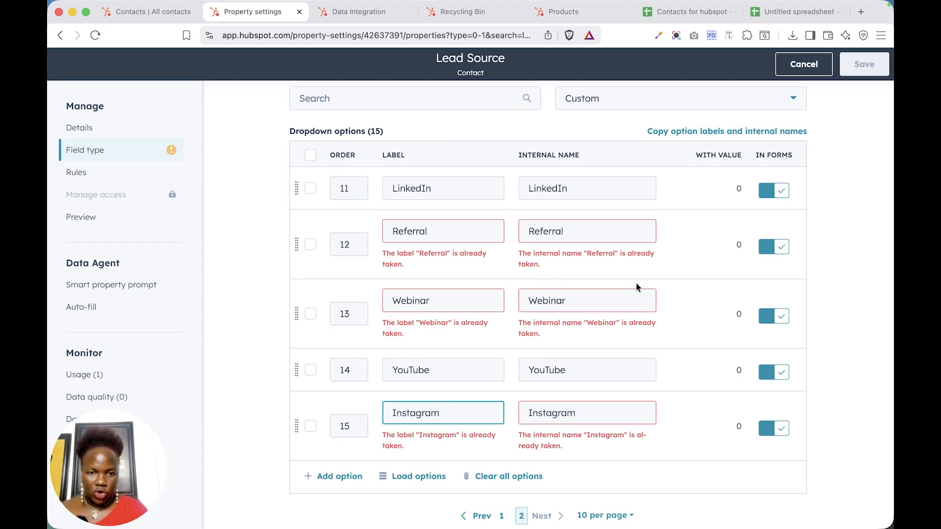
- Delete the duplicate Referral, Webinar and Instagram options numbered 12, 13 and 15 from Lead Source
scroll(636, 288, up, 2)
scroll(636, 287, down, 2)
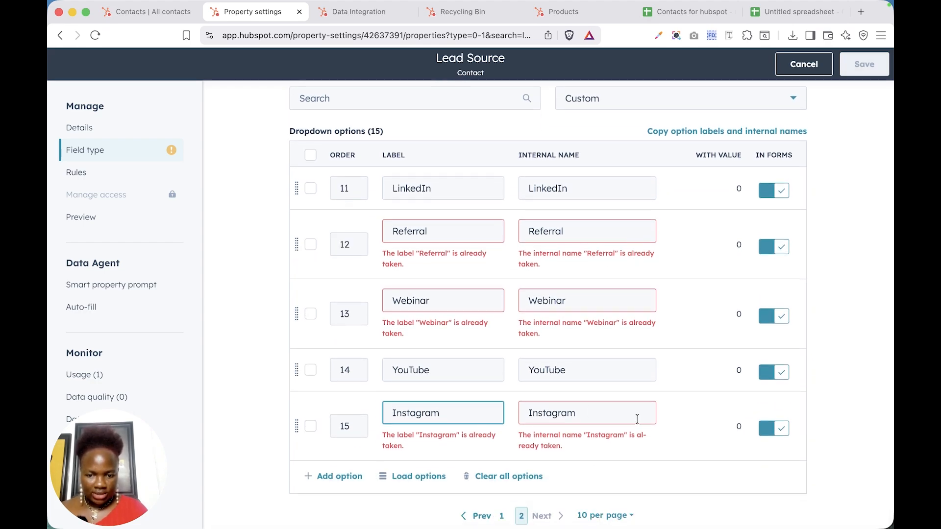
click(312, 429)
click(311, 428)
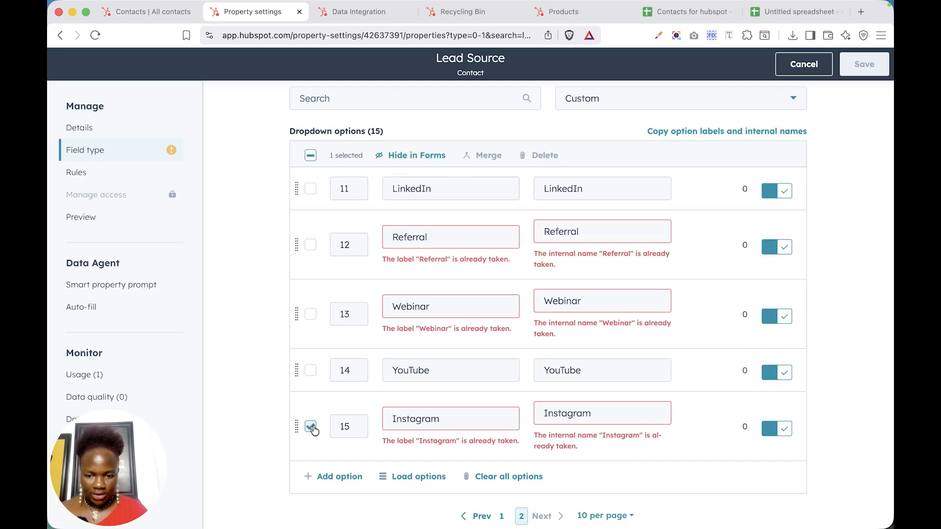
click(311, 316)
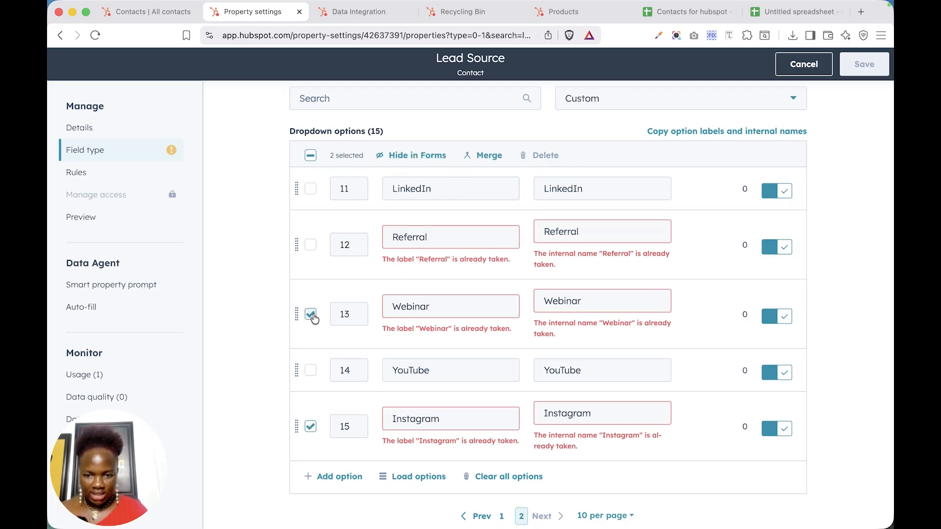
click(311, 245)
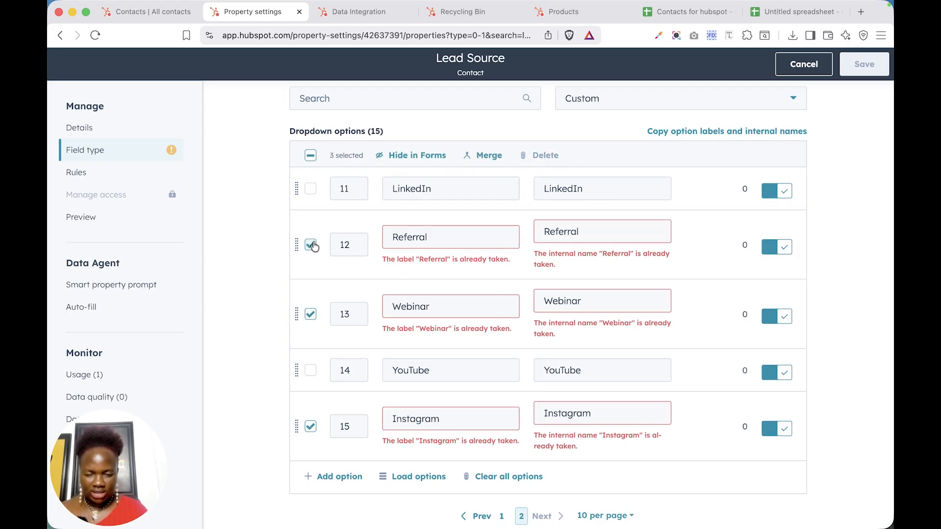
click(544, 155)
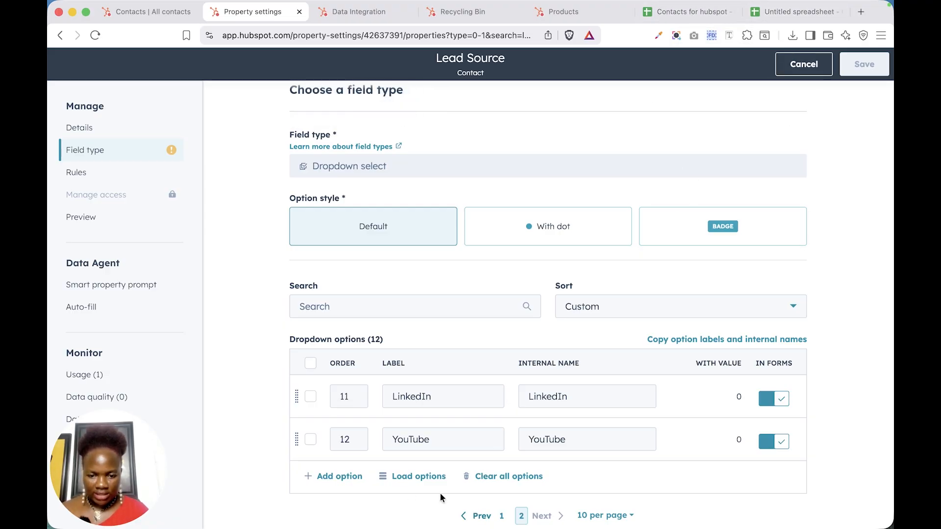
- Delete the duplicate Google Search option numbered 8 from the Lead Source dropdown options and save the property
click(479, 516)
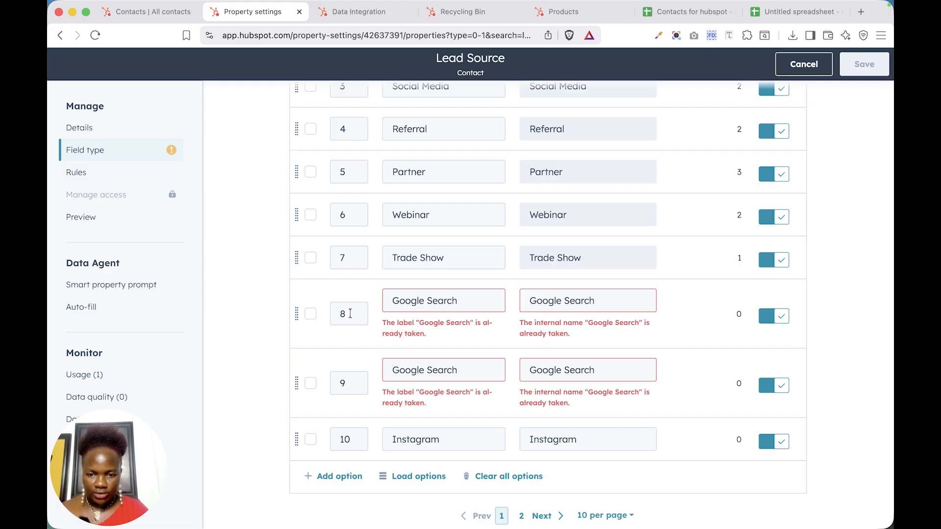
click(311, 314)
scroll(512, 225, up, 10)
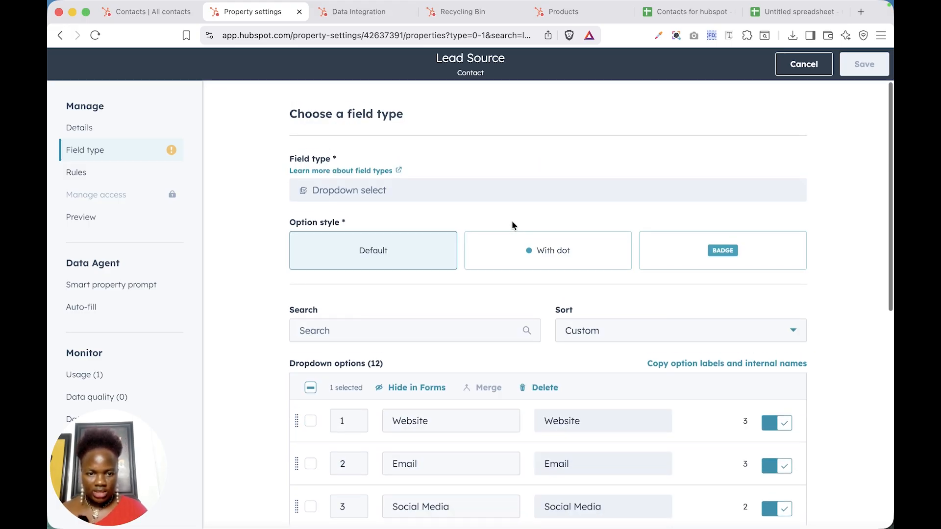
click(544, 388)
scroll(546, 378, down, 8)
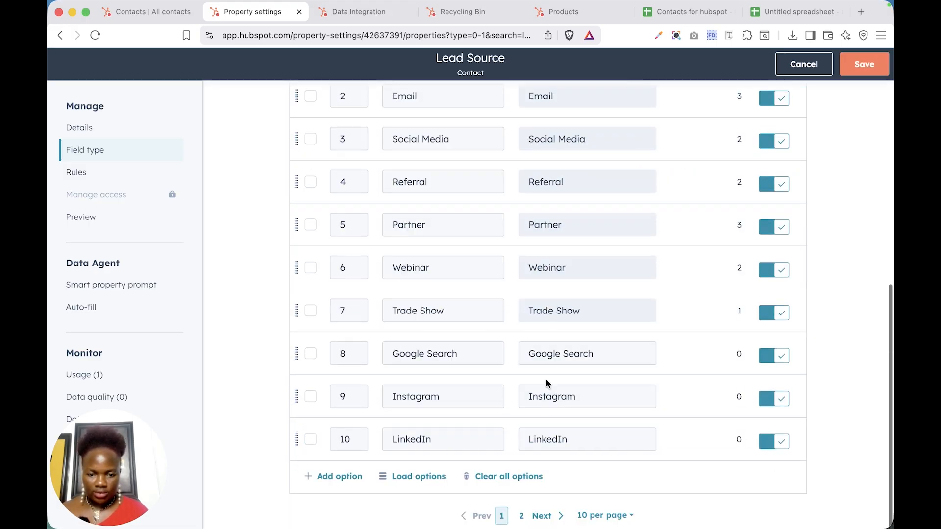
click(864, 73)
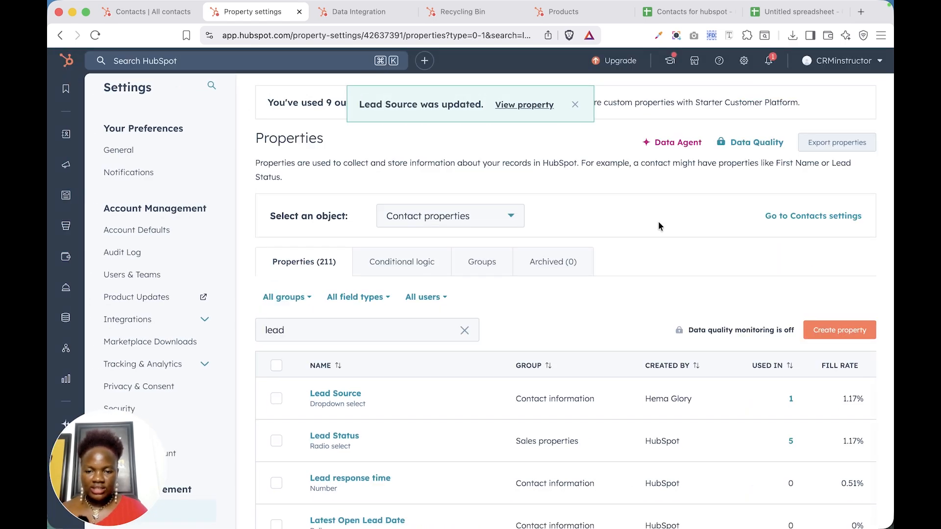
- Copy the Webinar Attended header from the contacts spreadsheet and start a new HubSpot contact property with that label
scroll(601, 337, down, 4)
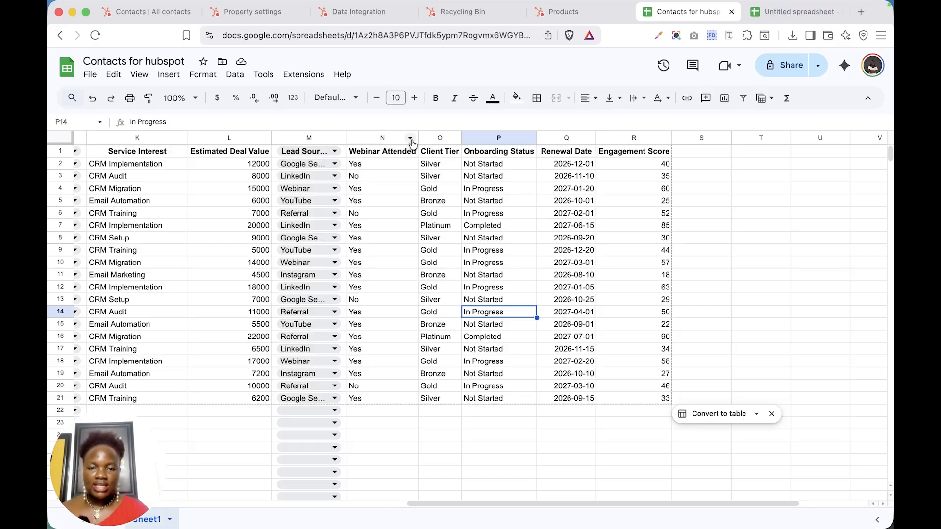
click(377, 150)
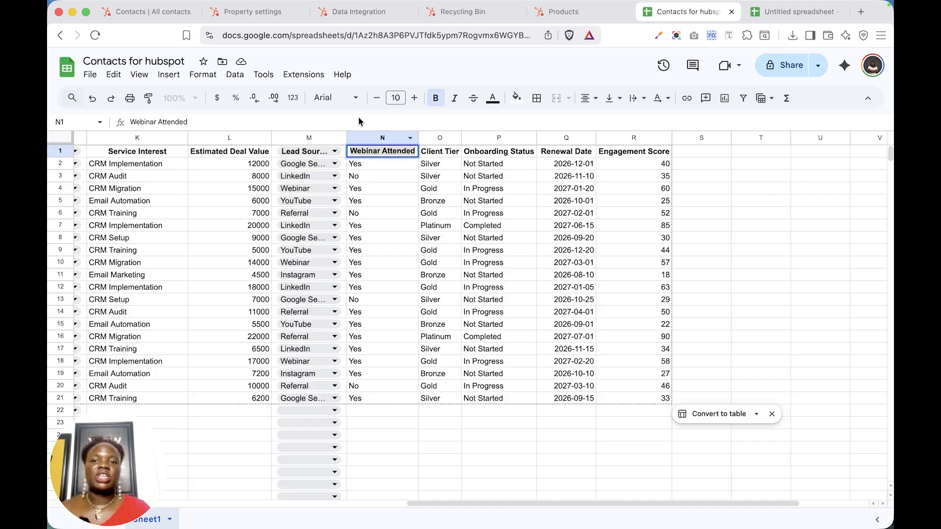
click(252, 12)
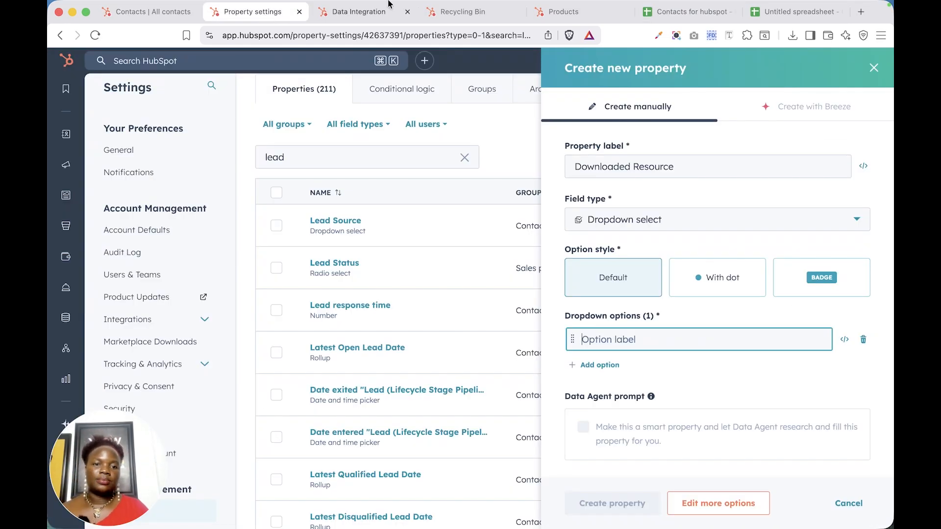
click(874, 67)
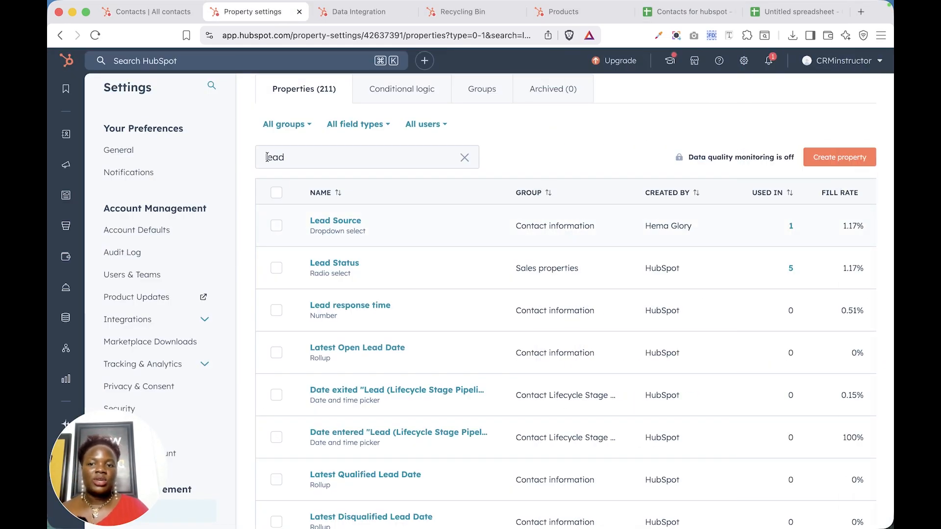
click(840, 158)
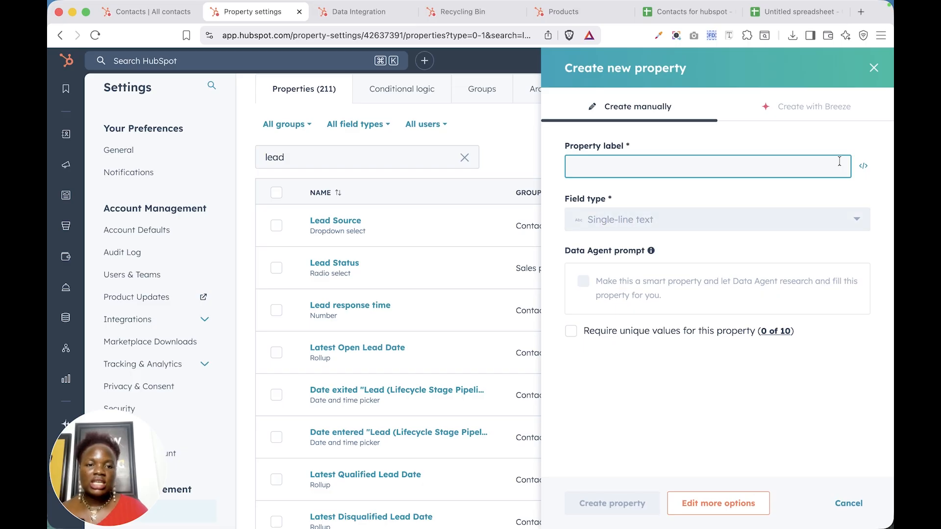
text(Webinar Attended)
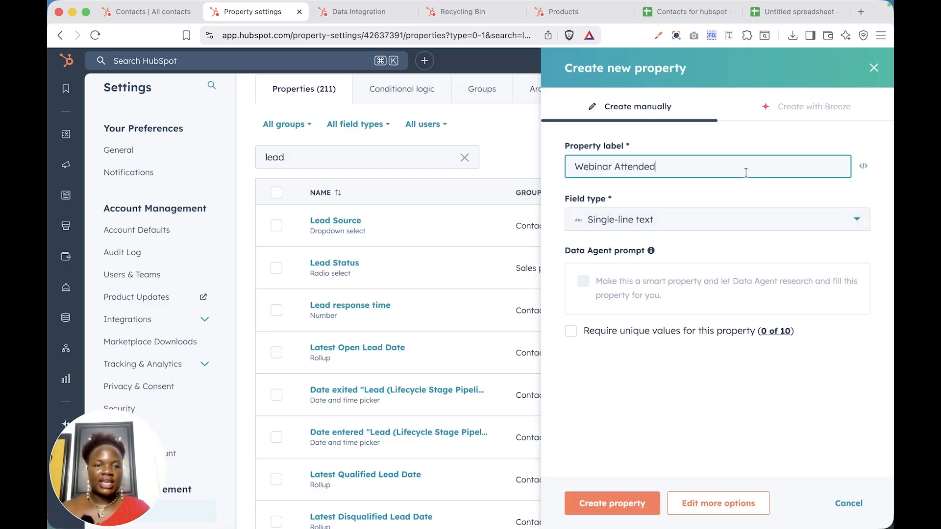
- Set the Webinar Attended field type to Radio select with options Yes and No, and create the property
click(655, 228)
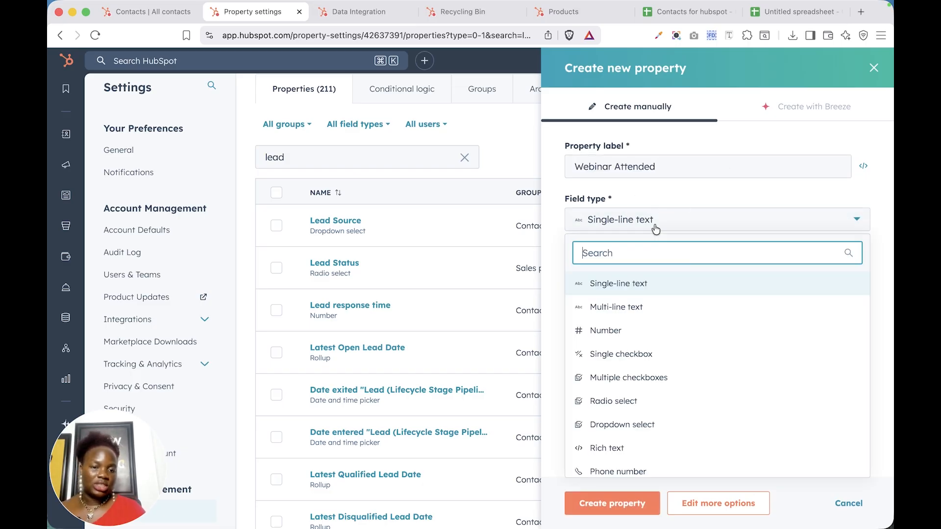
click(638, 401)
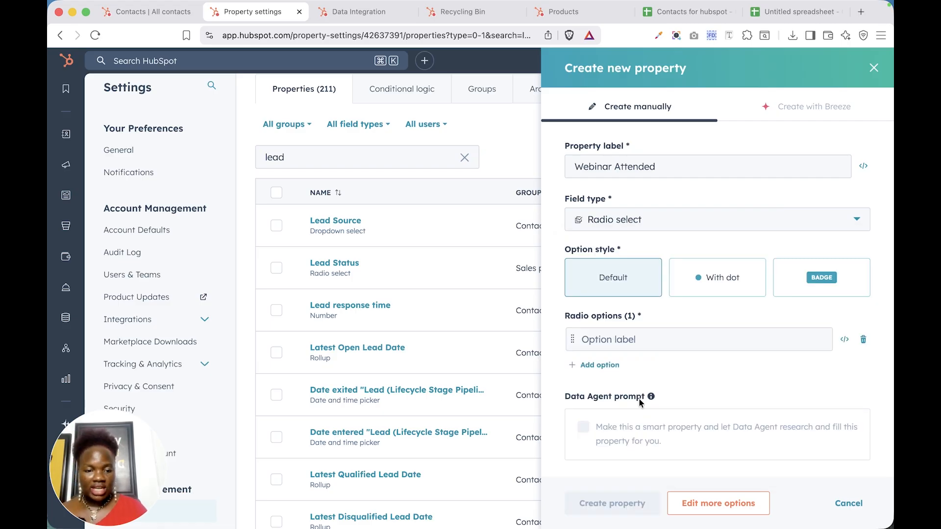
click(606, 365)
click(631, 339)
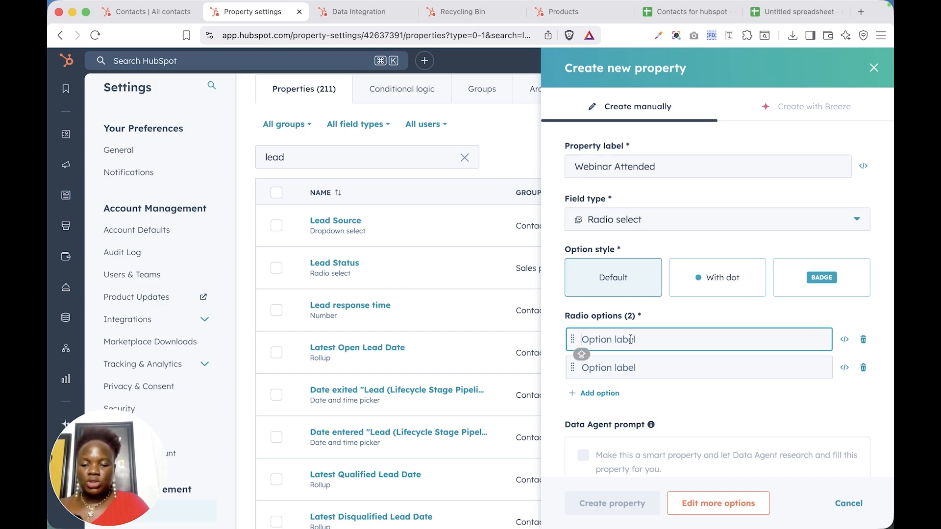
text(Yes)
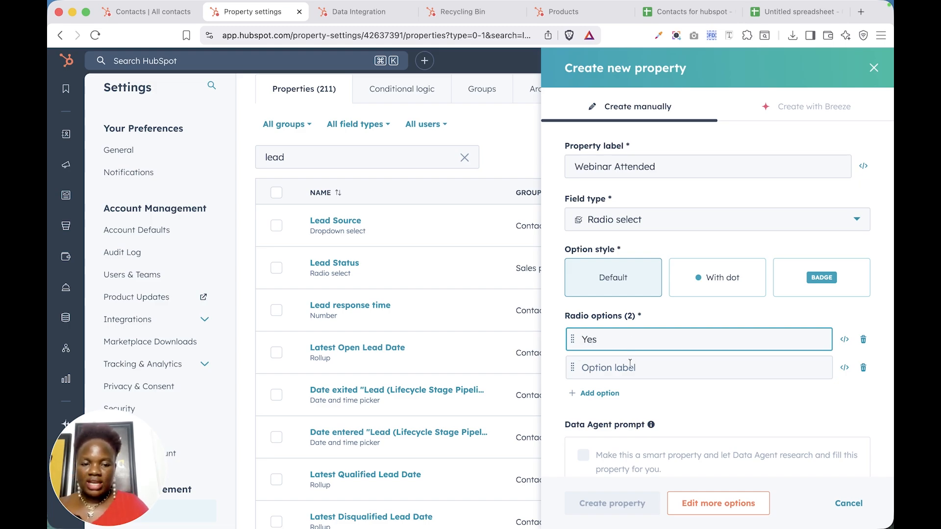
click(630, 366)
text(No)
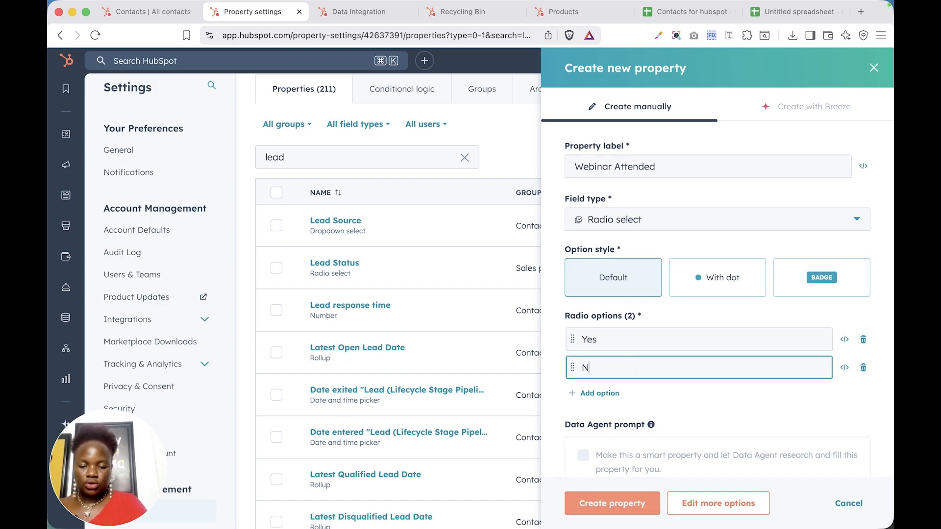
click(612, 504)
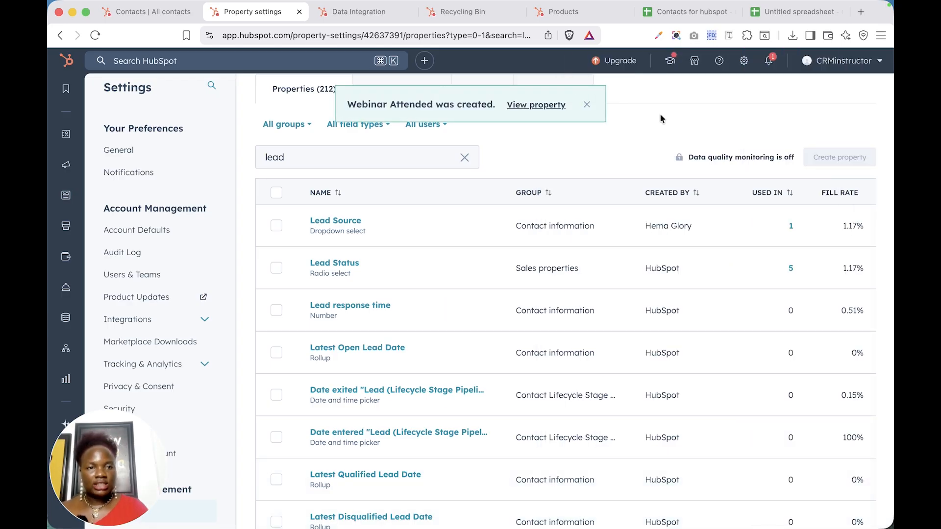
- Copy the Client Tier header from the spreadsheet and check in HubSpot whether the custom property limit allows another property
click(678, 16)
click(436, 153)
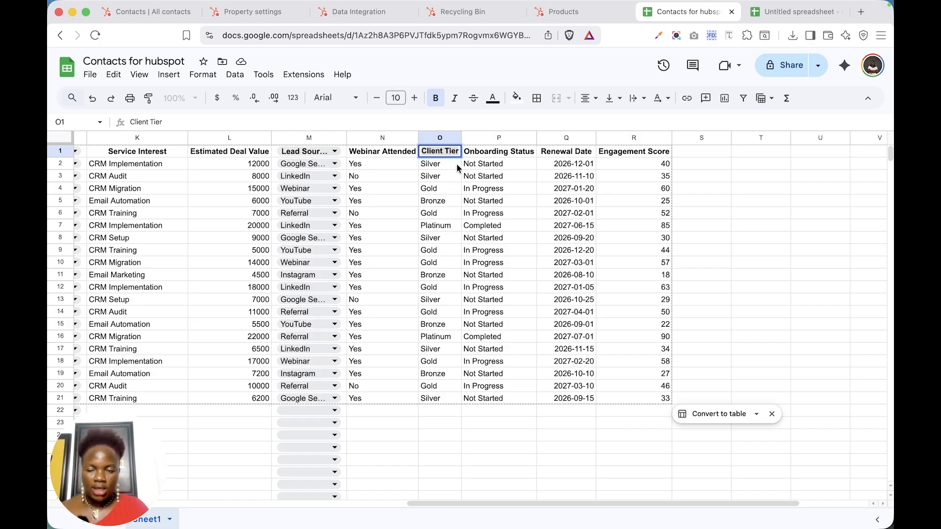
click(245, 12)
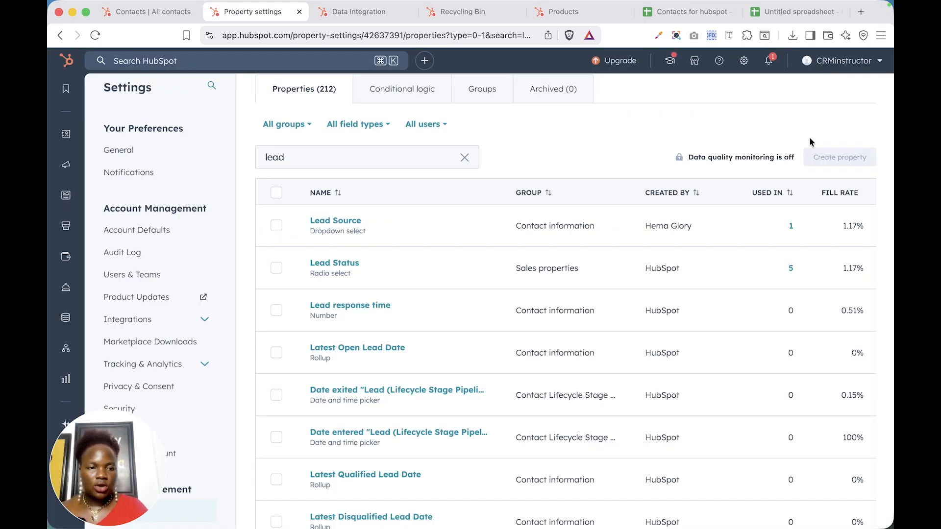
mouse_move(836, 160)
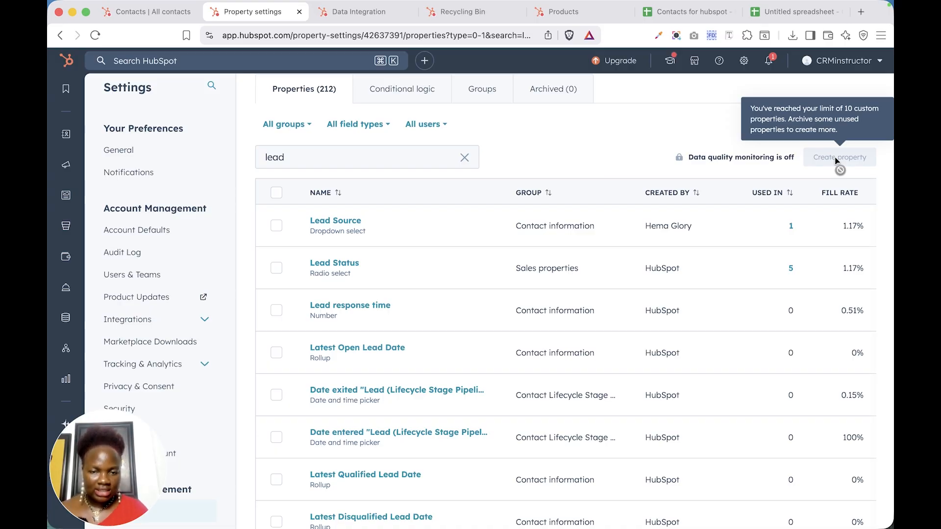
scroll(775, 273, up, 4)
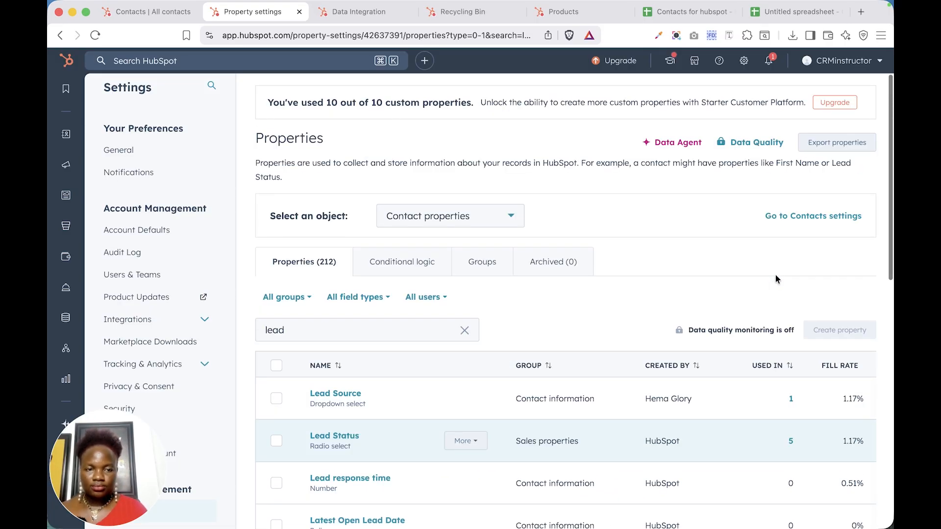
scroll(775, 274, down, 2)
scroll(775, 278, down, 5)
scroll(776, 279, up, 7)
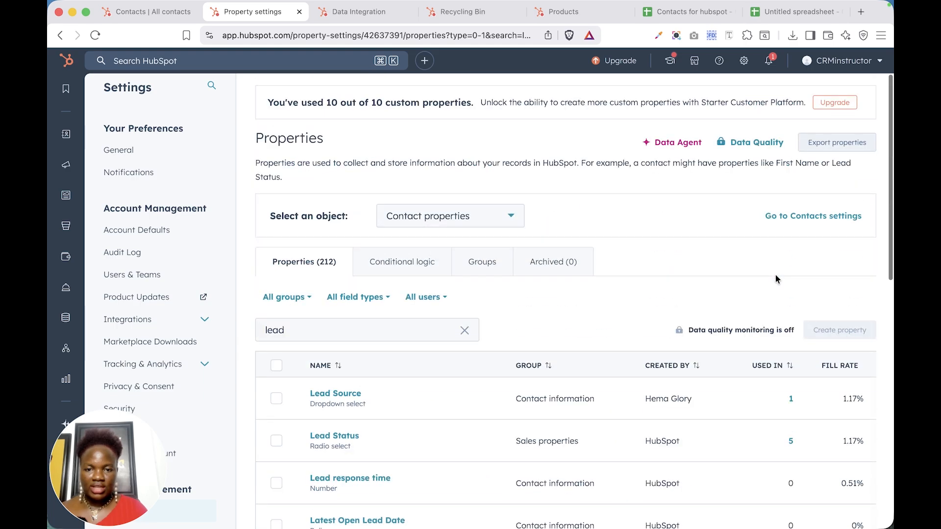
scroll(775, 276, down, 1)
scroll(776, 275, up, 1)
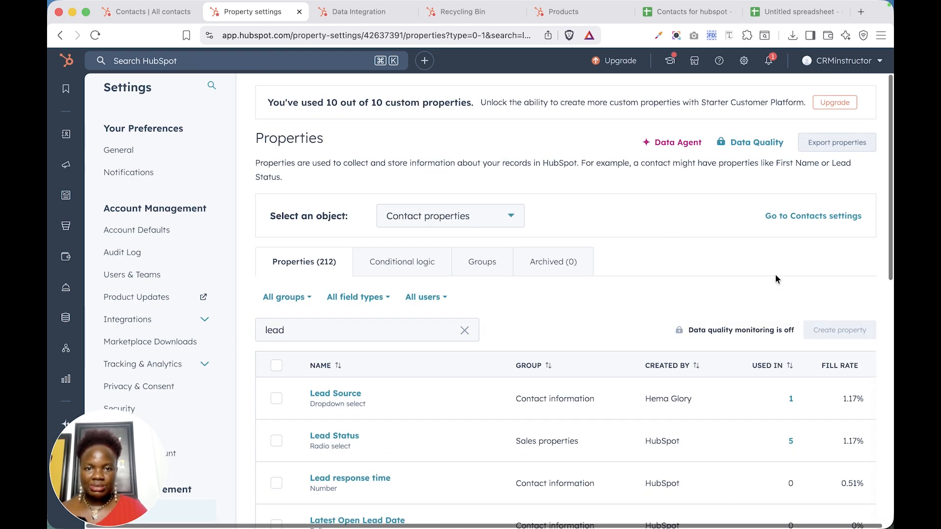
- Delete the Client Tier, Onboarding Status, Renewal Date and Engagement Score columns (O to R) from the contacts spreadsheet
click(695, 16)
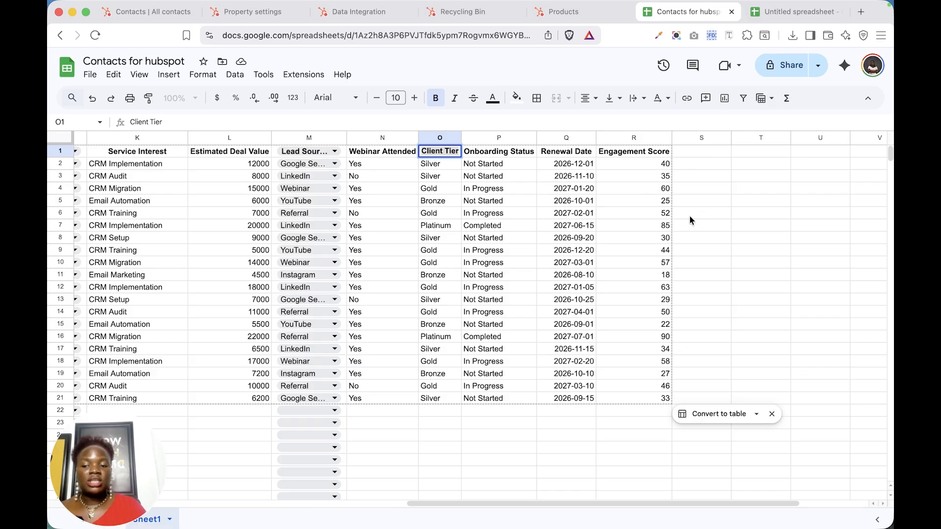
click(479, 138)
click(438, 138)
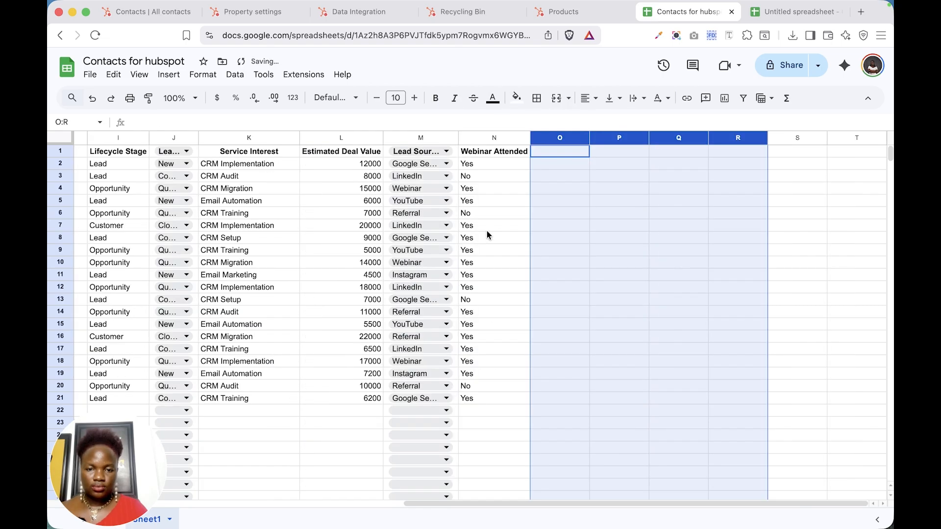